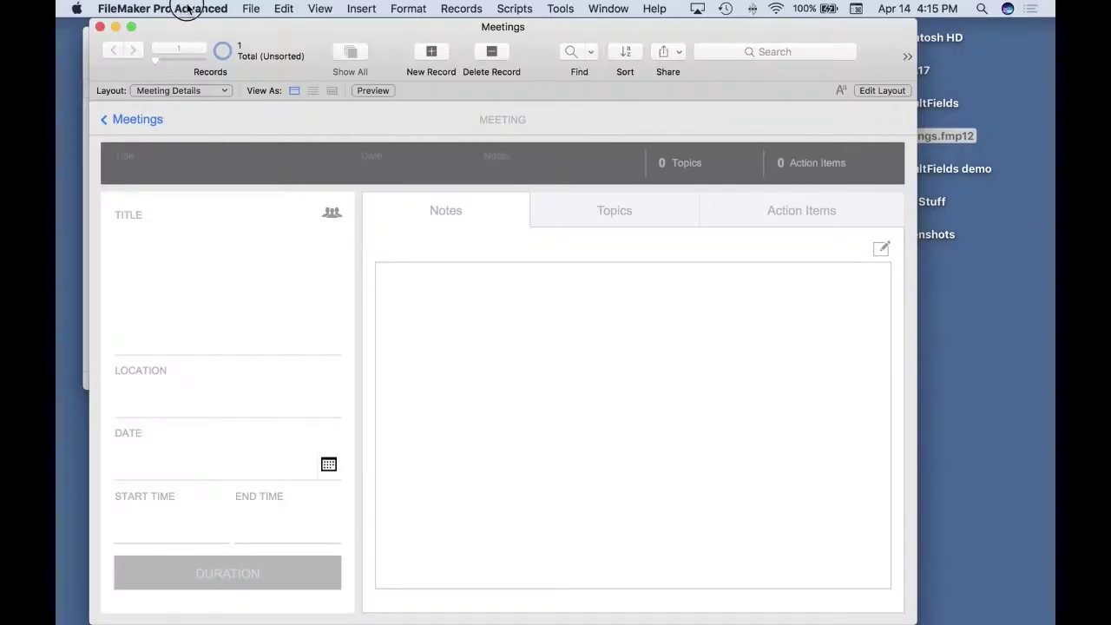
- Quit FileMaker Pro Advanced and switch to the Finder window showing its application folder
{"action": "left_click", "coordinate": [189, 9]}
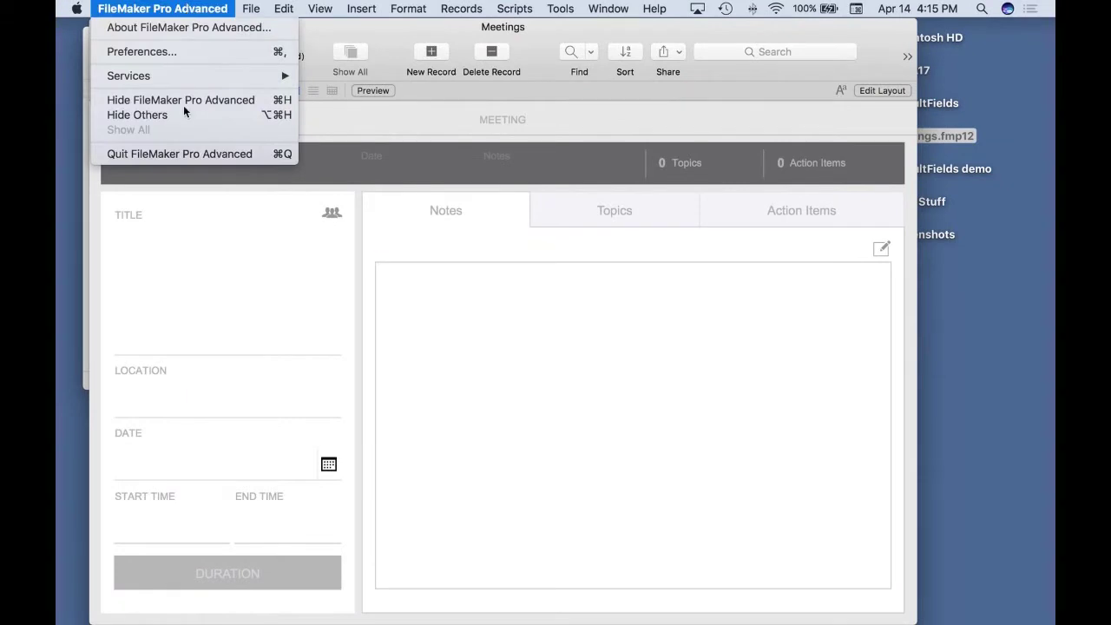
{"action": "left_click", "coordinate": [182, 154]}
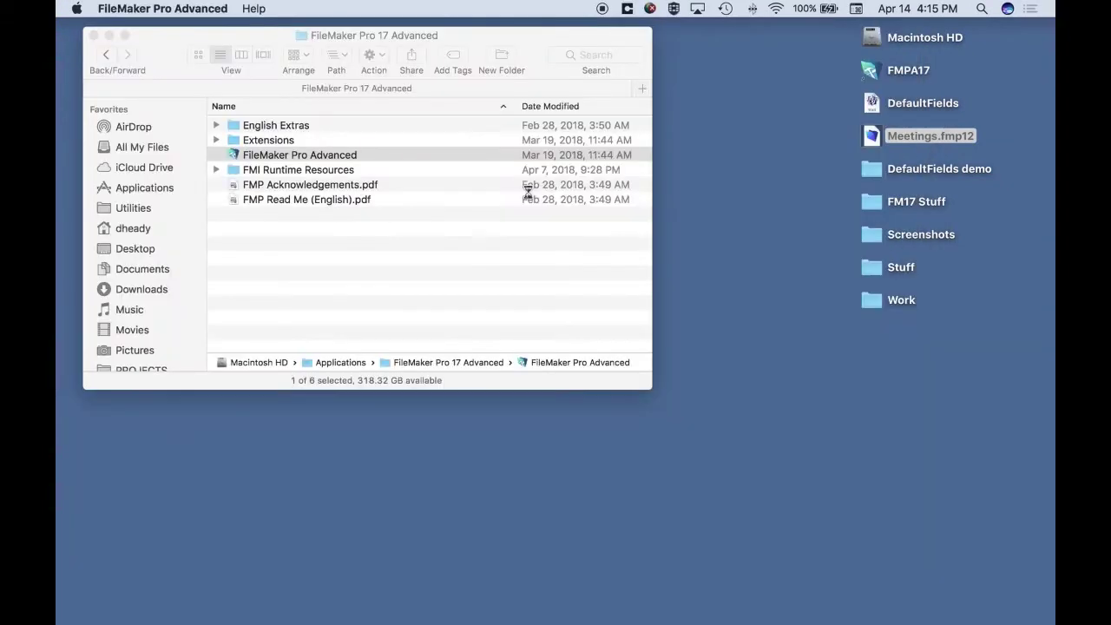
{"action": "left_click", "coordinate": [159, 38]}
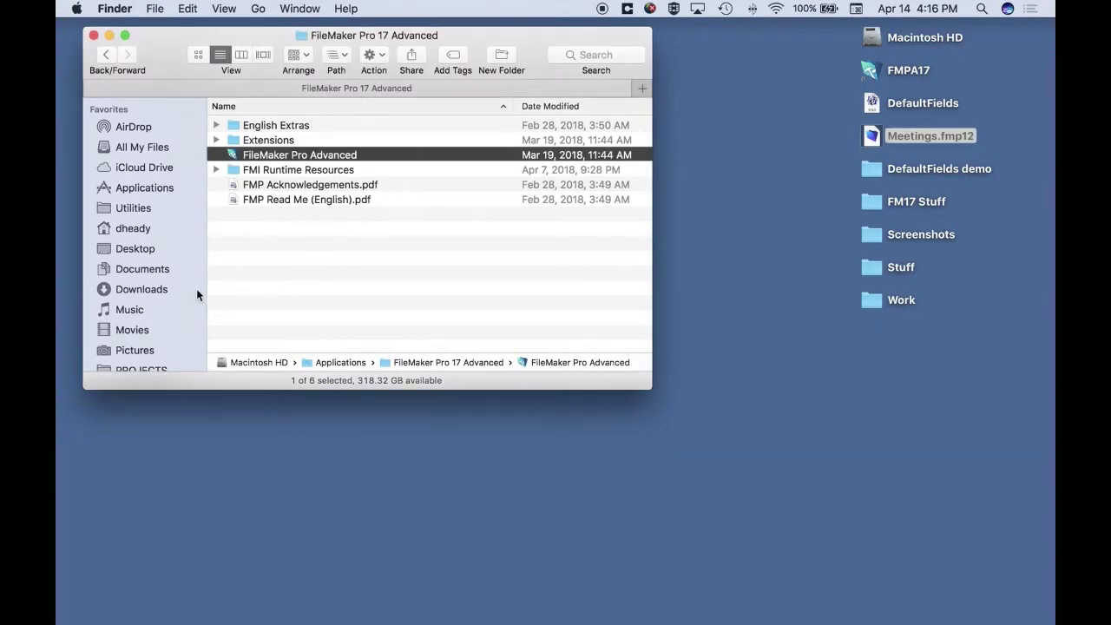
- Show the package contents of FileMaker Pro Advanced, open the Resources folder inside Contents, and enlarge the Finder window
{"action": "right_click", "coordinate": [236, 158]}
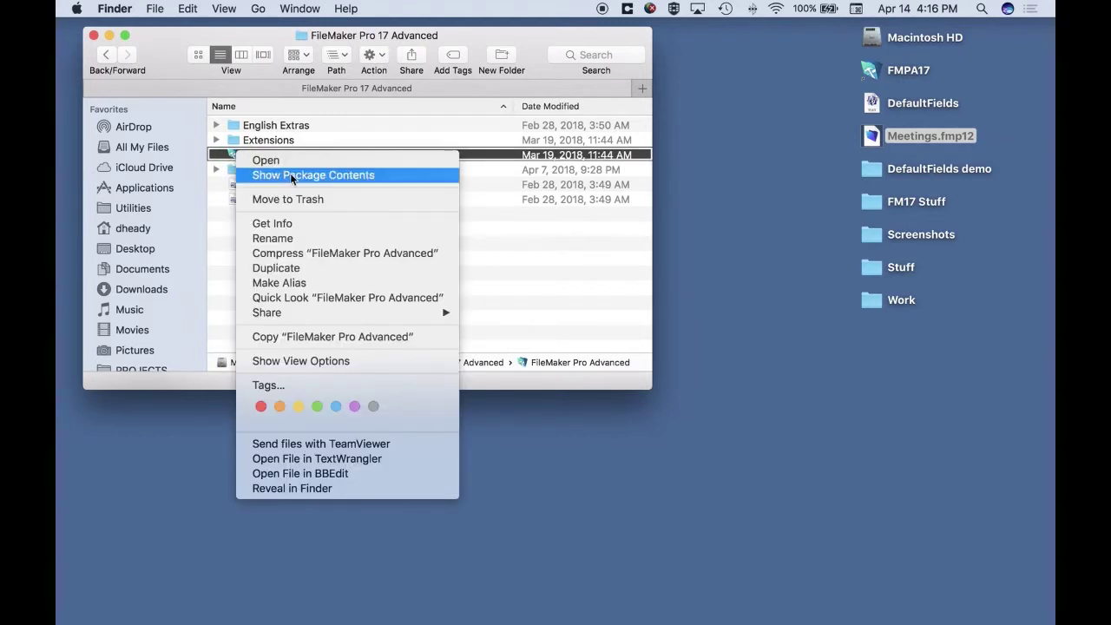
{"action": "left_click", "coordinate": [412, 177]}
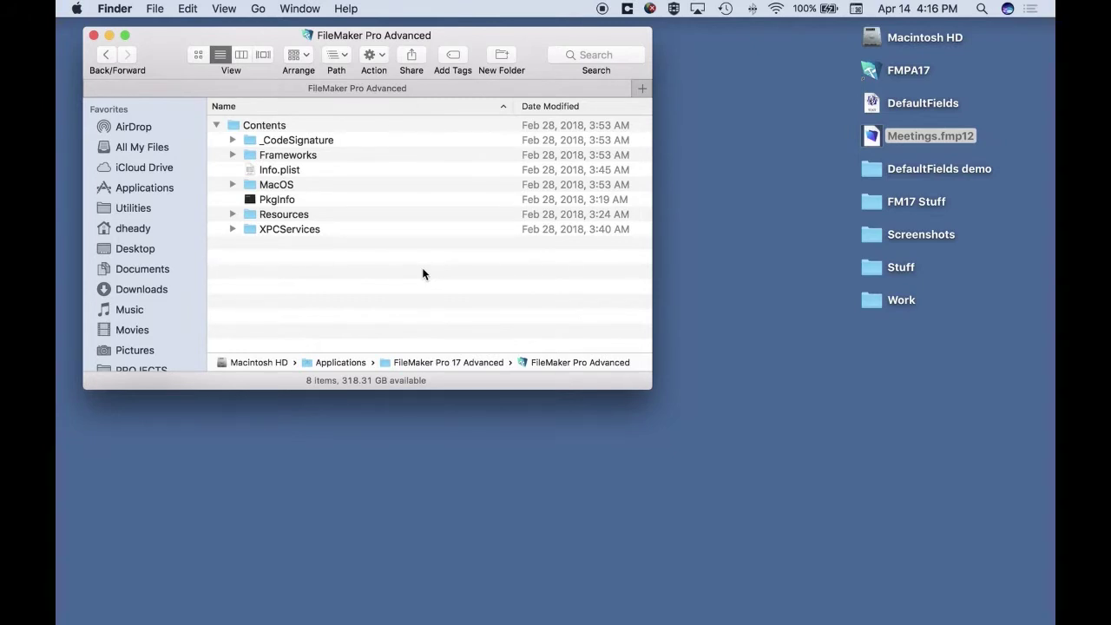
{"action": "double_click", "coordinate": [250, 217]}
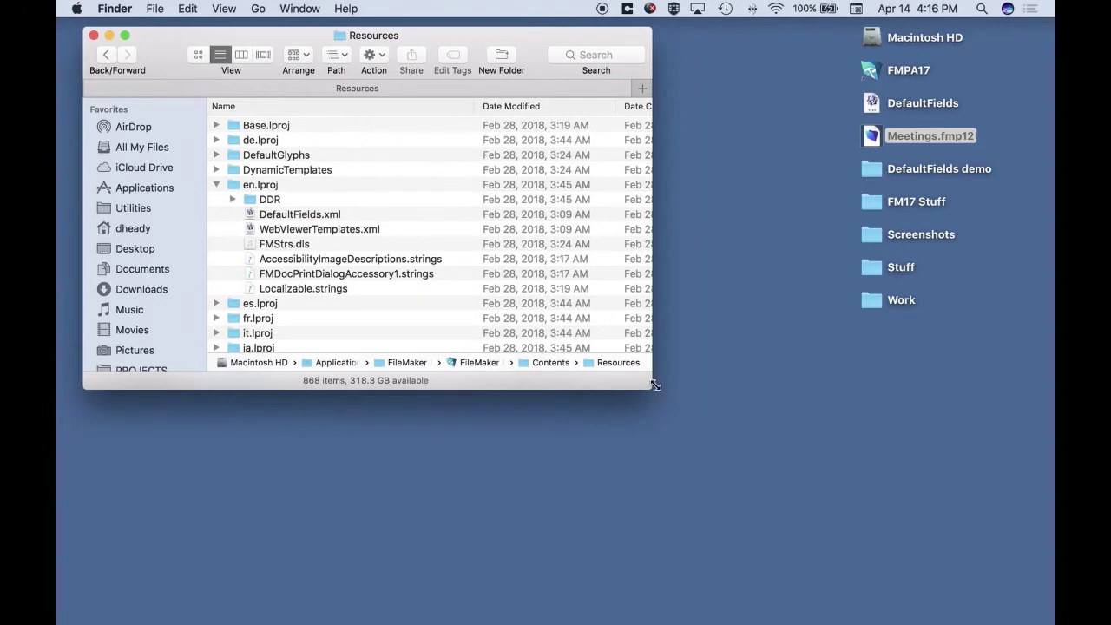
{"action": "left_click_drag", "start_coordinate": [653, 385], "coordinate": [753, 559]}
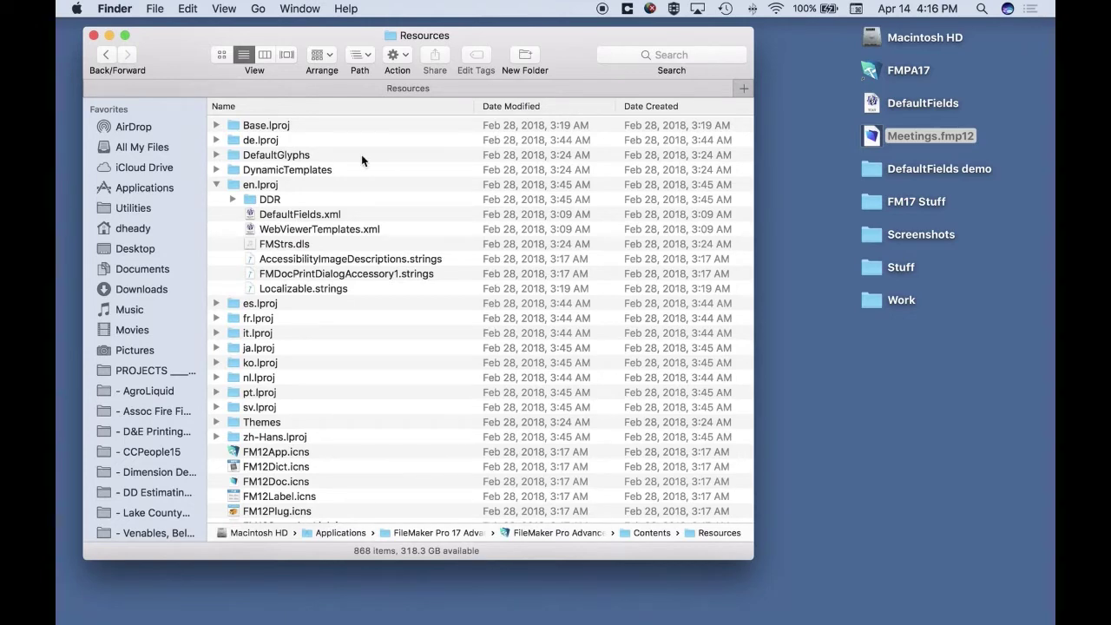
- Switch the sorting of the Resources folder to name and back to kind
{"action": "left_click", "coordinate": [400, 110]}
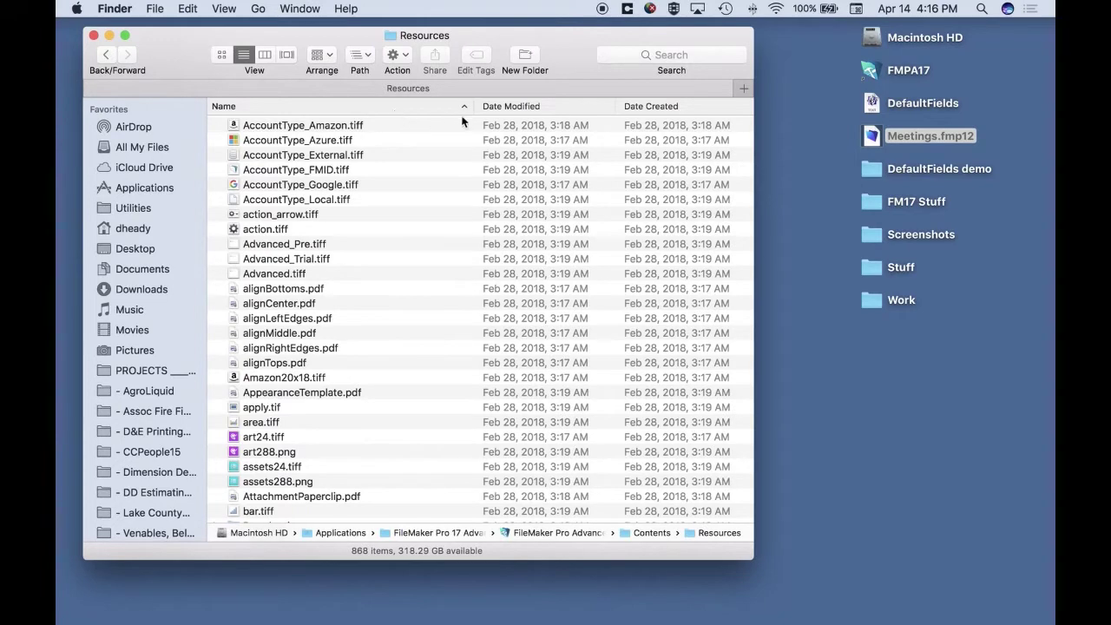
{"action": "scroll", "coordinate": [650, 131], "scroll_direction": "right", "scroll_amount": 3}
{"action": "scroll", "coordinate": [647, 123], "scroll_direction": "right", "scroll_amount": 5}
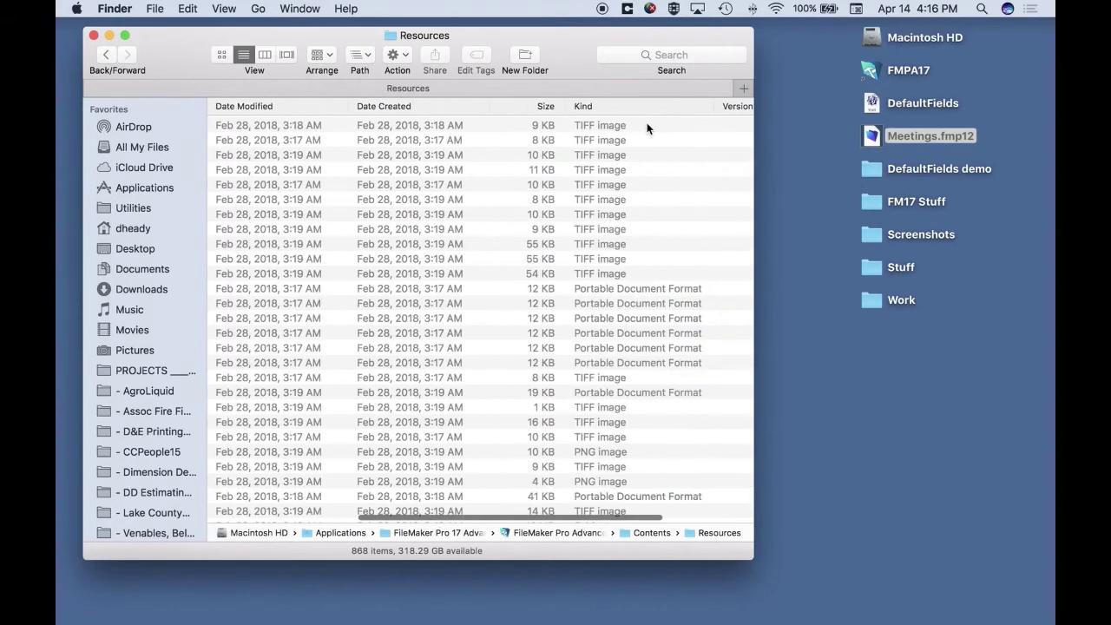
{"action": "left_click", "coordinate": [608, 106]}
{"action": "scroll", "coordinate": [490, 208], "scroll_direction": "left", "scroll_amount": 6}
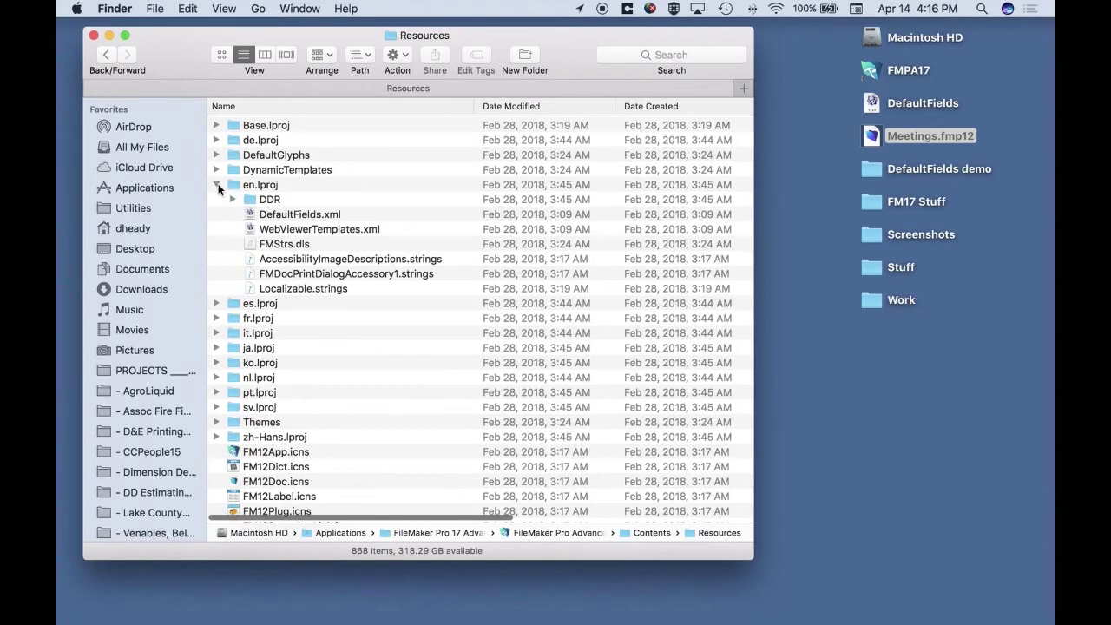
- Open the en.lproj folder and copy DefaultFields.xml to the desktop, replacing the existing file of the same name
{"action": "left_click", "coordinate": [216, 185]}
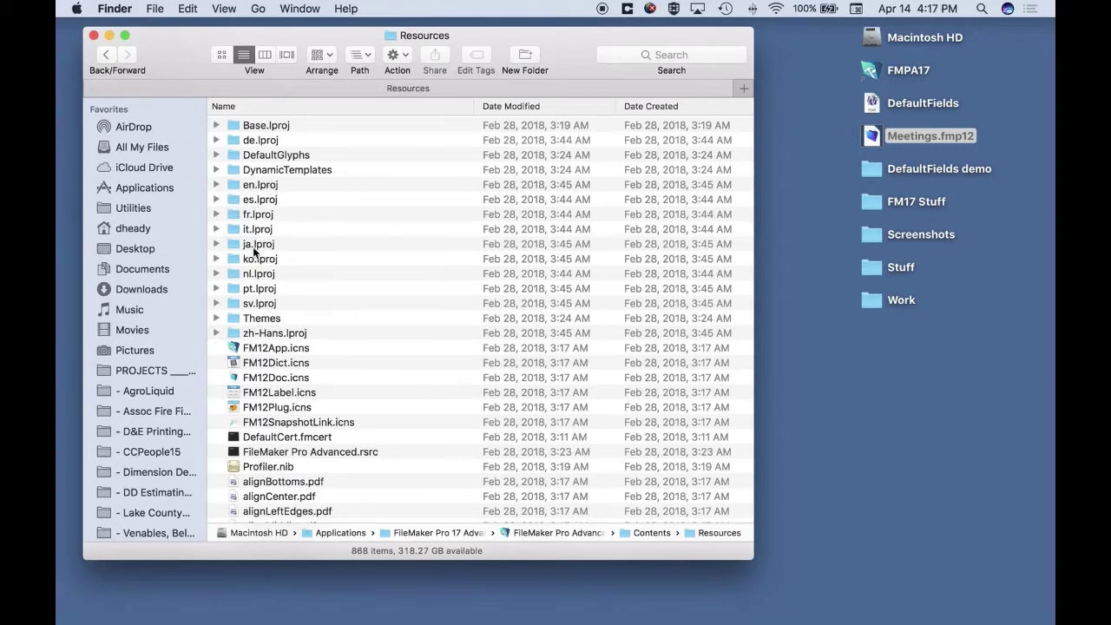
{"action": "double_click", "coordinate": [231, 185]}
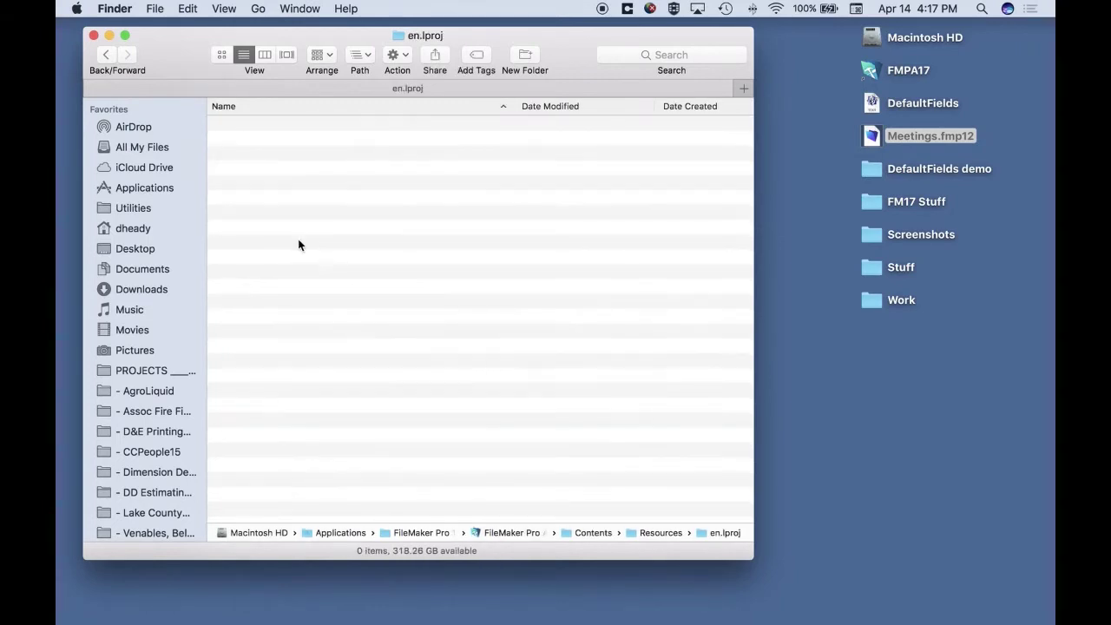
{"action": "left_click", "coordinate": [261, 155]}
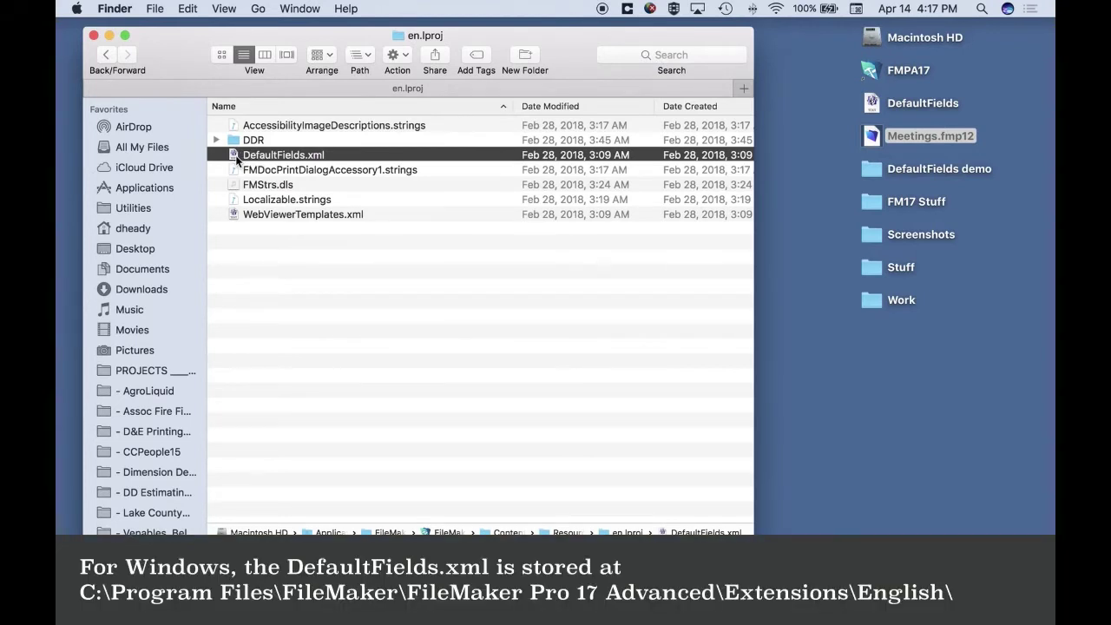
{"action": "left_click_drag", "start_coordinate": [236, 158], "coordinate": [884, 370]}
{"action": "key", "text": "alt"}
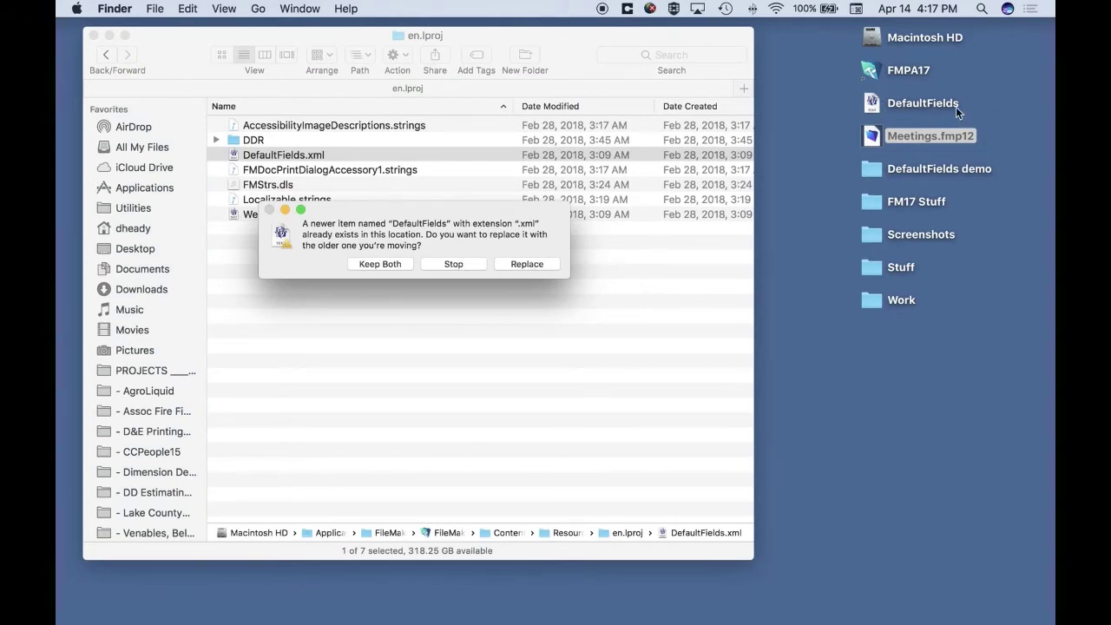
{"action": "left_click", "coordinate": [528, 265]}
{"action": "left_click", "coordinate": [897, 407]}
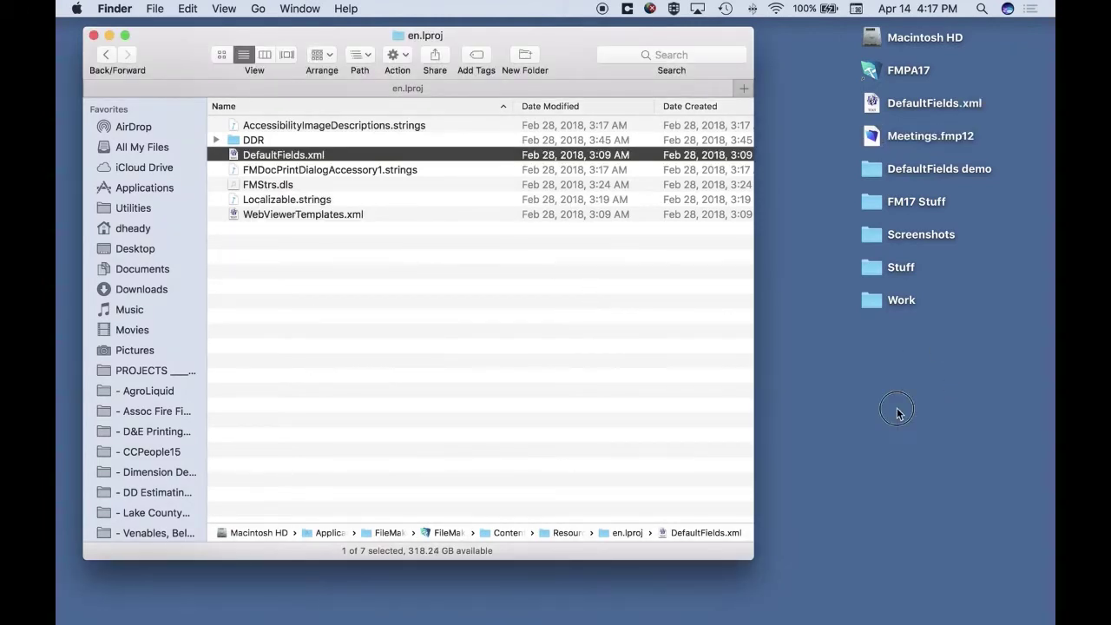
- Open the desktop copy of DefaultFields.xml in BBEdit and widen the editor window to fit its long lines
{"action": "double_click", "coordinate": [874, 106]}
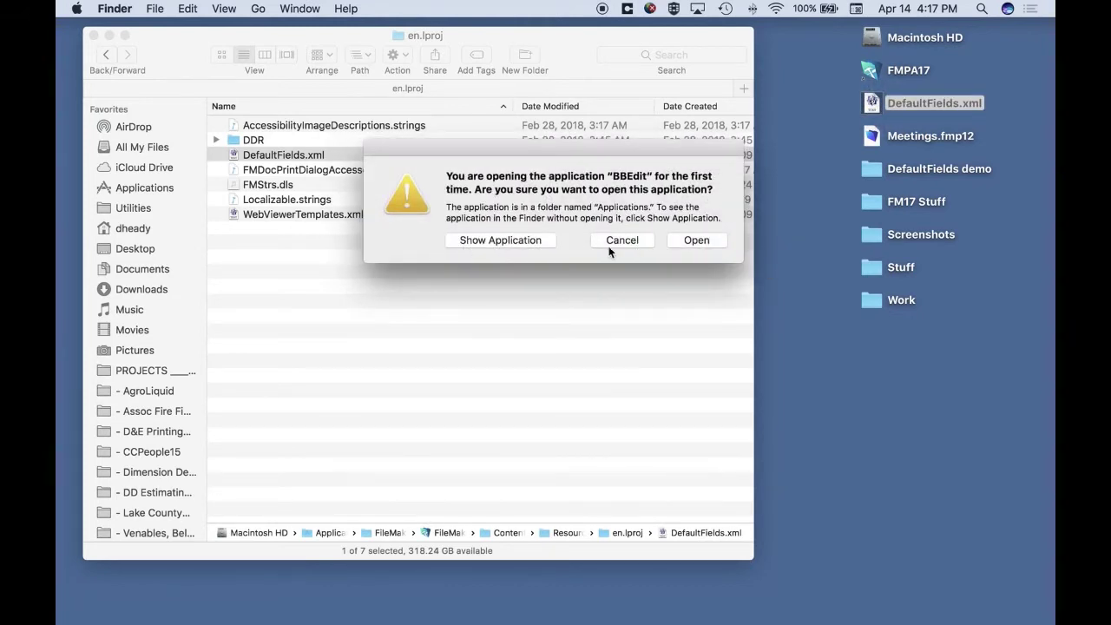
{"action": "left_click", "coordinate": [519, 243]}
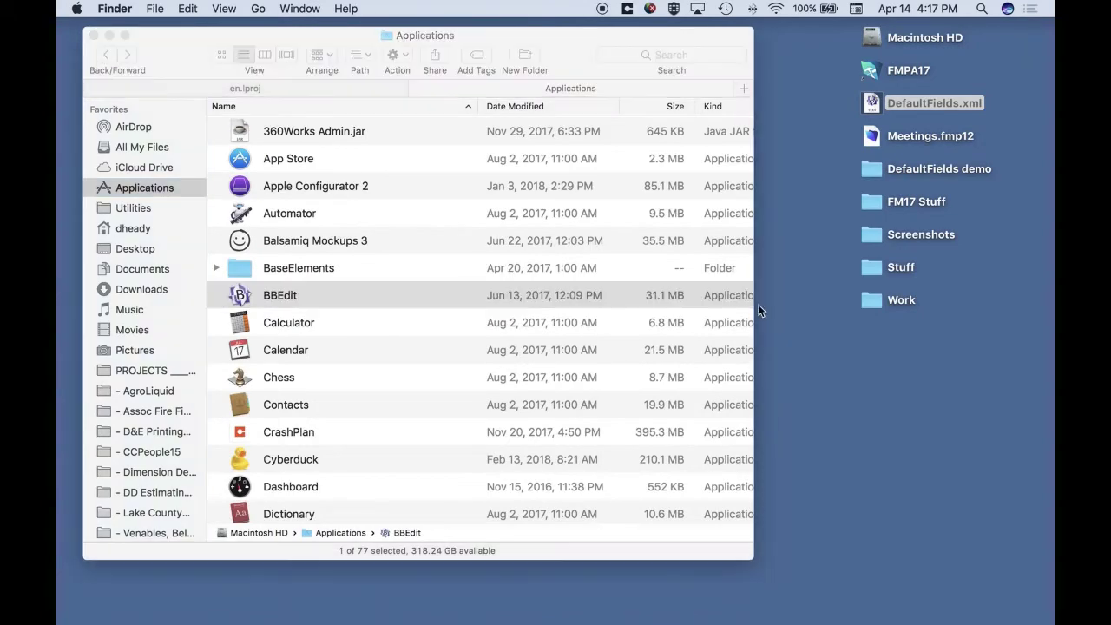
{"action": "left_click_drag", "start_coordinate": [872, 106], "coordinate": [529, 305]}
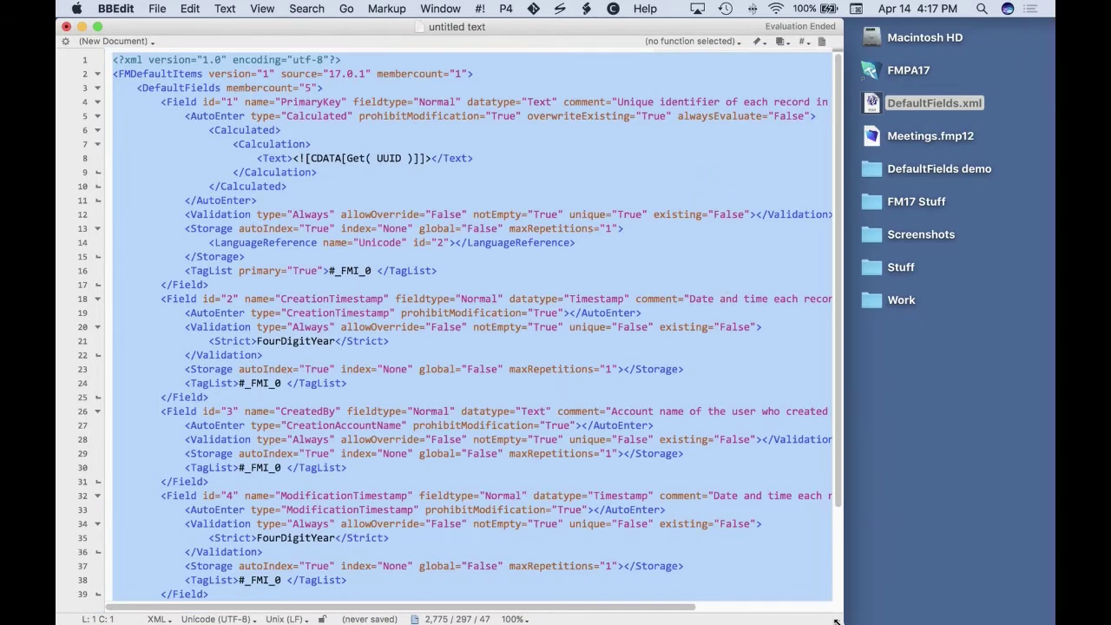
{"action": "left_click_drag", "start_coordinate": [841, 620], "coordinate": [989, 606]}
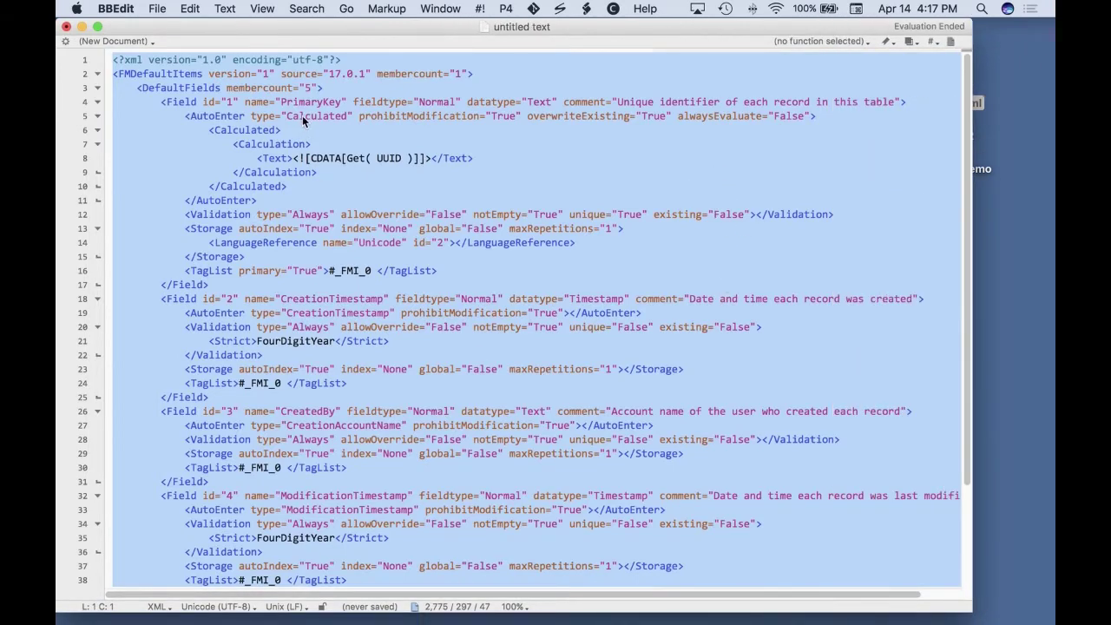
- Examine the member count of the DefaultFields element and the first Field element in the XML
{"action": "left_click", "coordinate": [457, 187]}
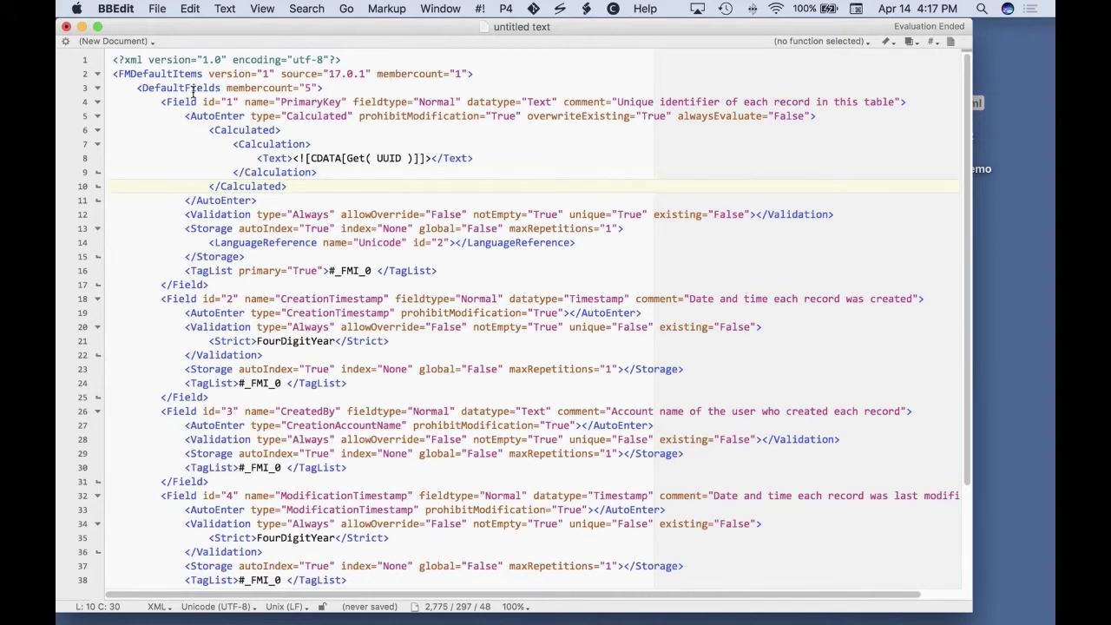
{"action": "left_click_drag", "start_coordinate": [136, 87], "coordinate": [304, 88]}
{"action": "left_click", "coordinate": [304, 87]}
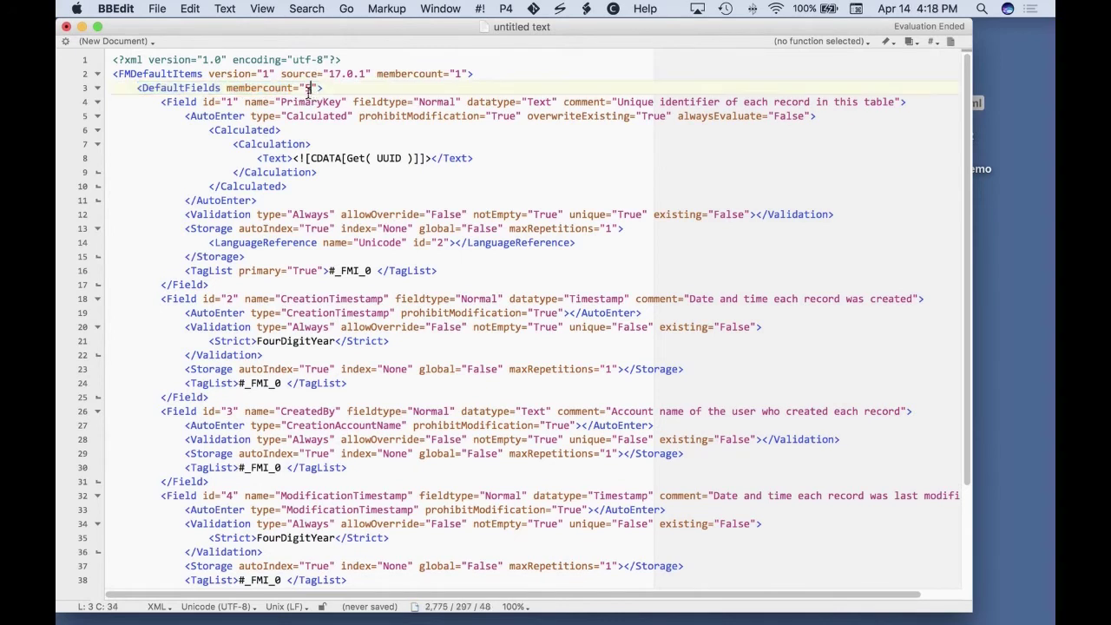
{"action": "double_click", "coordinate": [178, 103]}
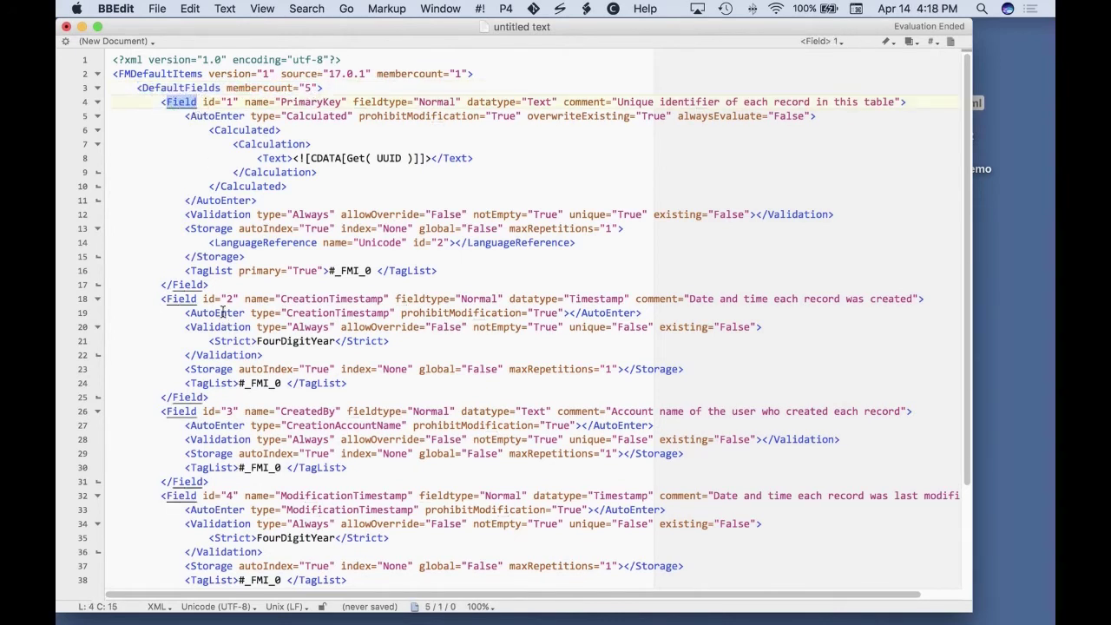
- Insert two blank lines after the closing tag of each of the five Field elements
{"action": "left_click", "coordinate": [218, 285]}
{"action": "key", "text": "Return"}
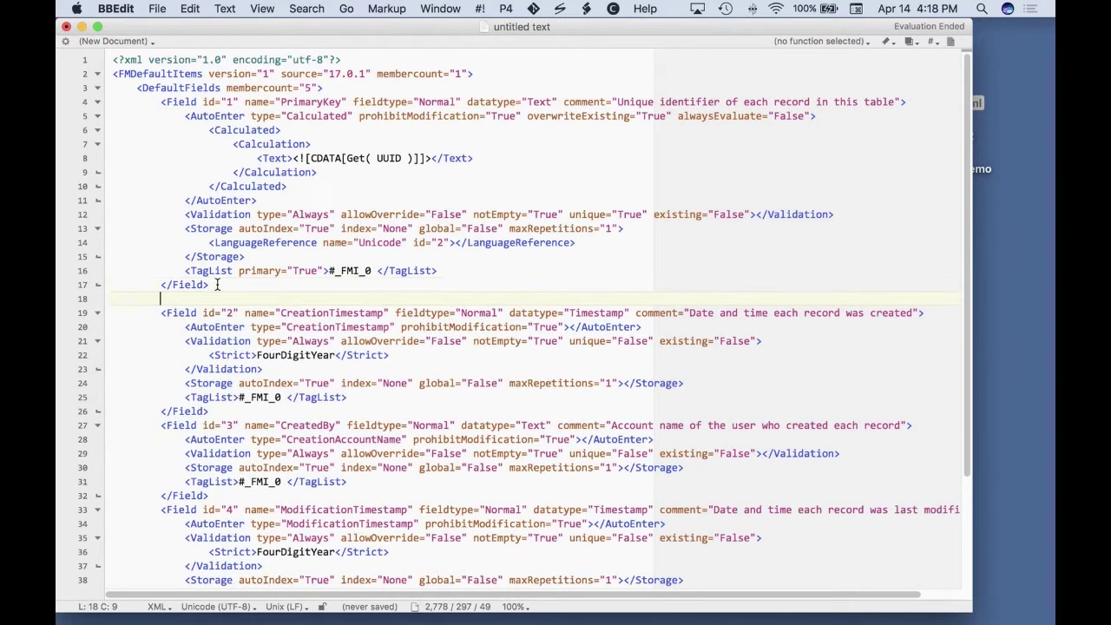
{"action": "key", "text": "Return"}
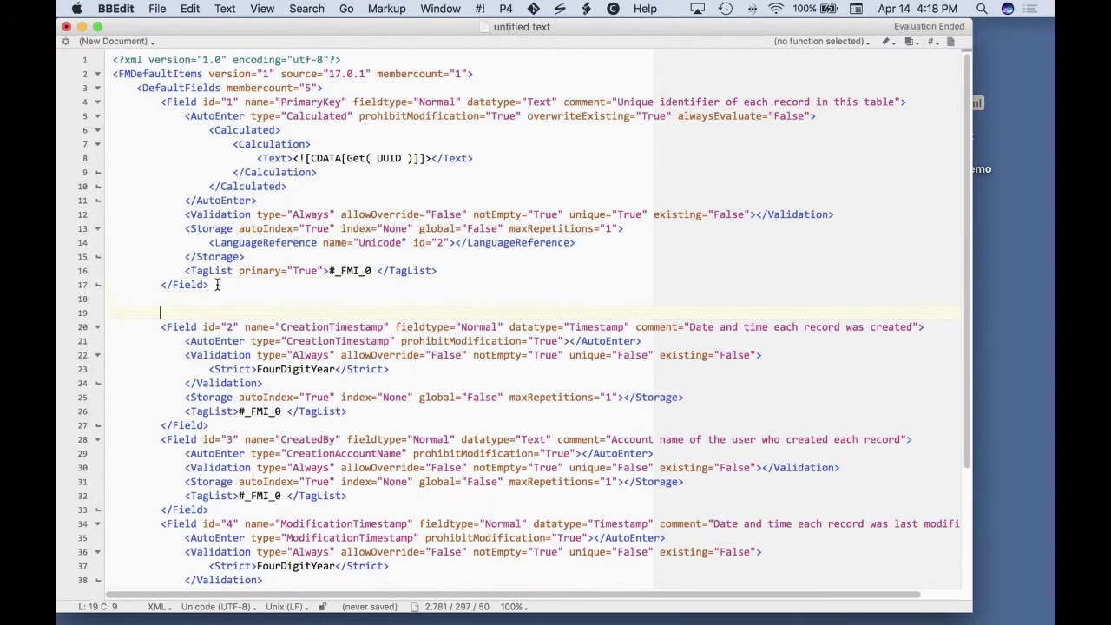
{"action": "left_click", "coordinate": [218, 425]}
{"action": "key", "text": "Return"}
{"action": "key", "text": "Return"}
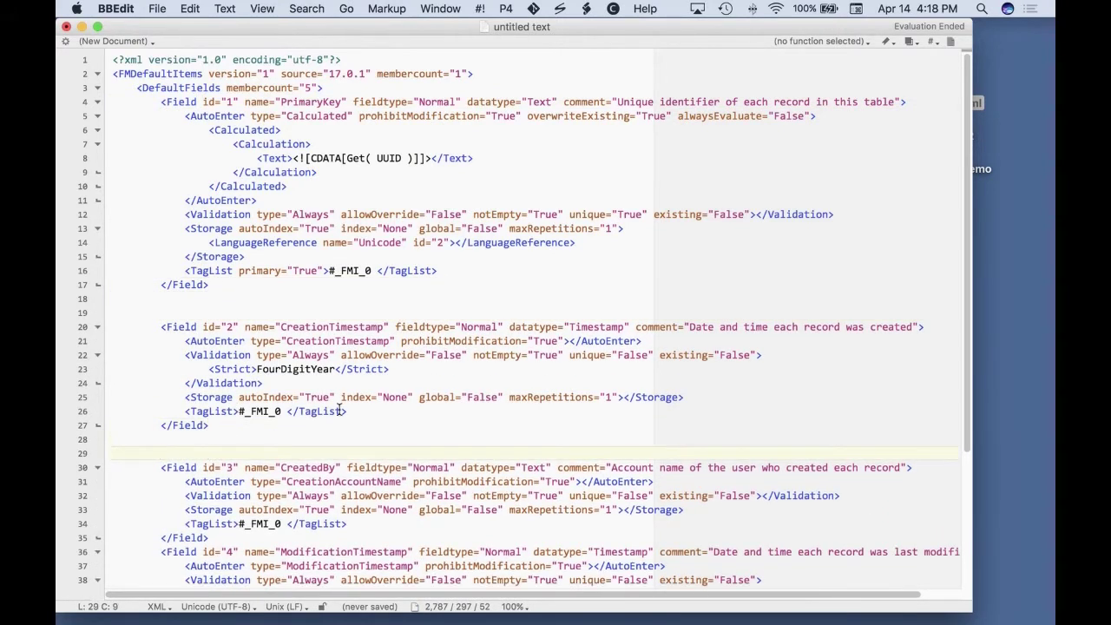
{"action": "scroll", "coordinate": [339, 410], "scroll_direction": "down", "scroll_amount": 5}
{"action": "left_click", "coordinate": [233, 341]}
{"action": "key", "text": "Return"}
{"action": "key", "text": "Return"}
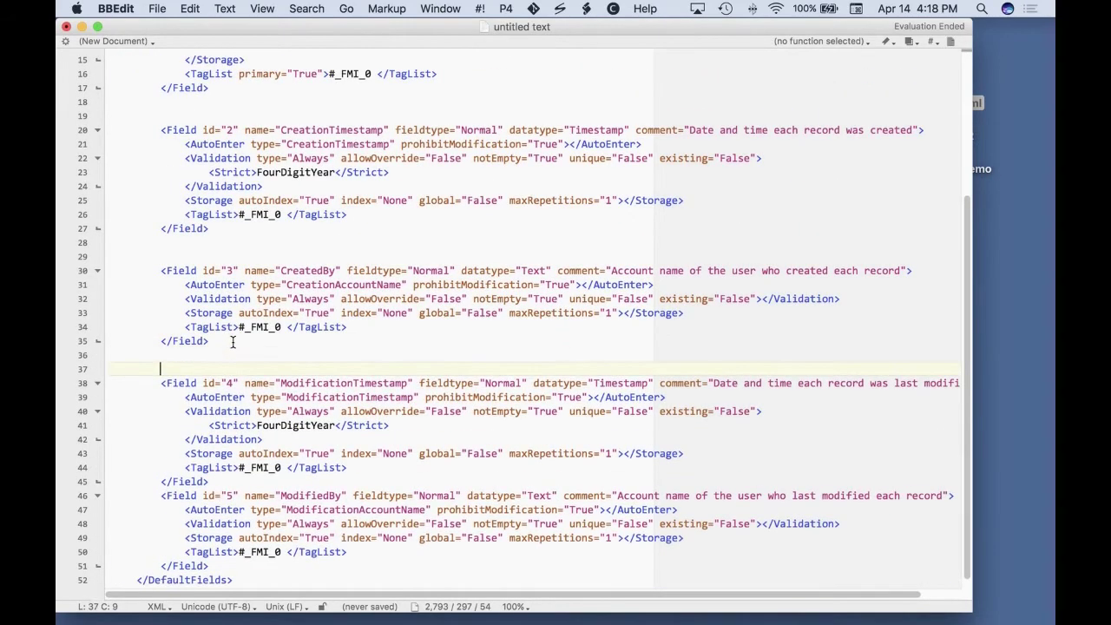
{"action": "left_click", "coordinate": [226, 482]}
{"action": "key", "text": "Return"}
{"action": "key", "text": "Return"}
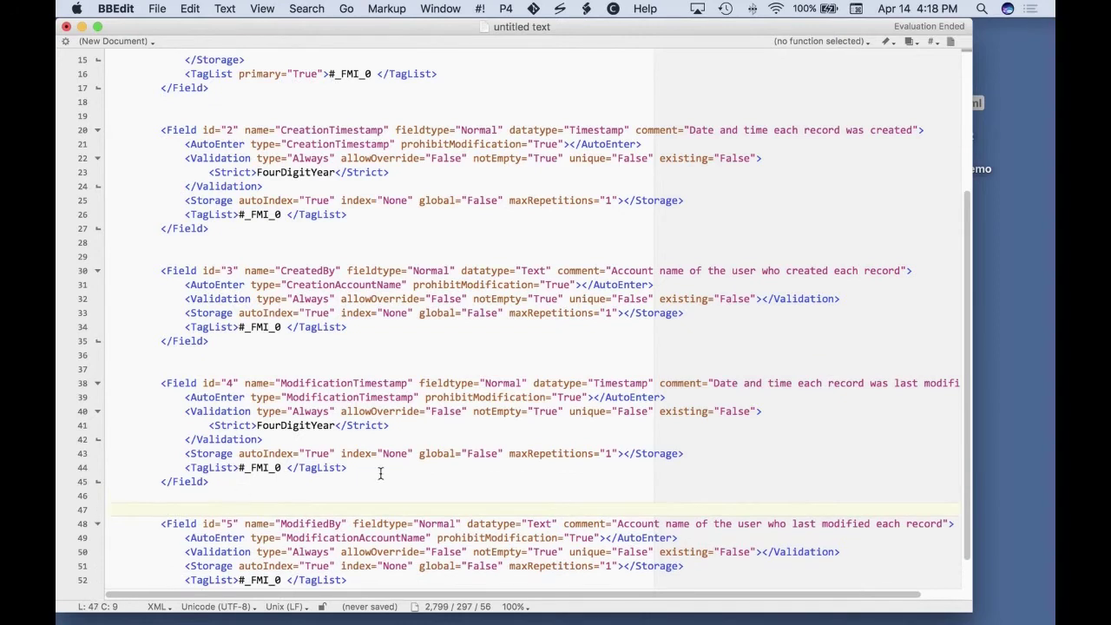
{"action": "scroll", "coordinate": [452, 384], "scroll_direction": "down", "scroll_amount": 2}
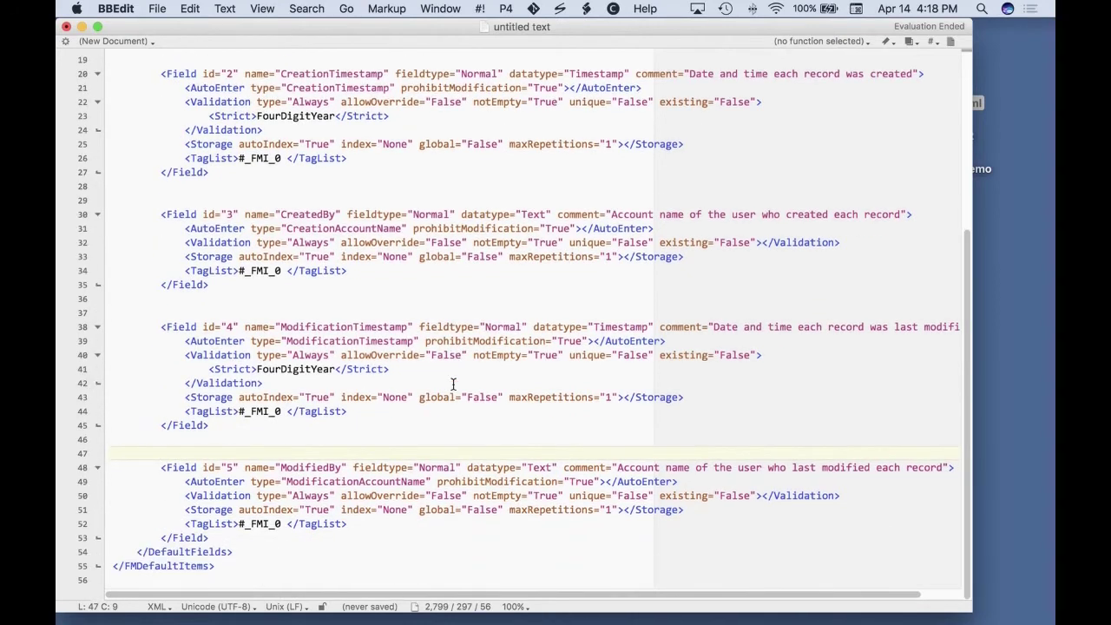
{"action": "left_click", "coordinate": [213, 538]}
{"action": "key", "text": "Return"}
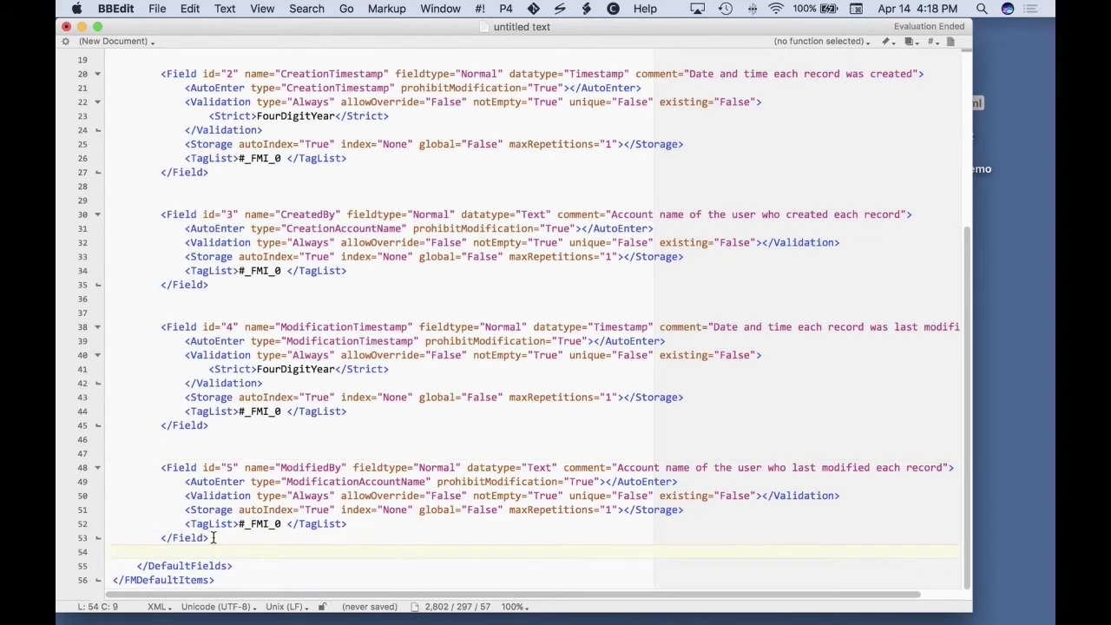
{"action": "key", "text": "Return"}
- Change the name attribute of the field with id 1 to ID
{"action": "scroll", "coordinate": [472, 412], "scroll_direction": "up", "scroll_amount": 6}
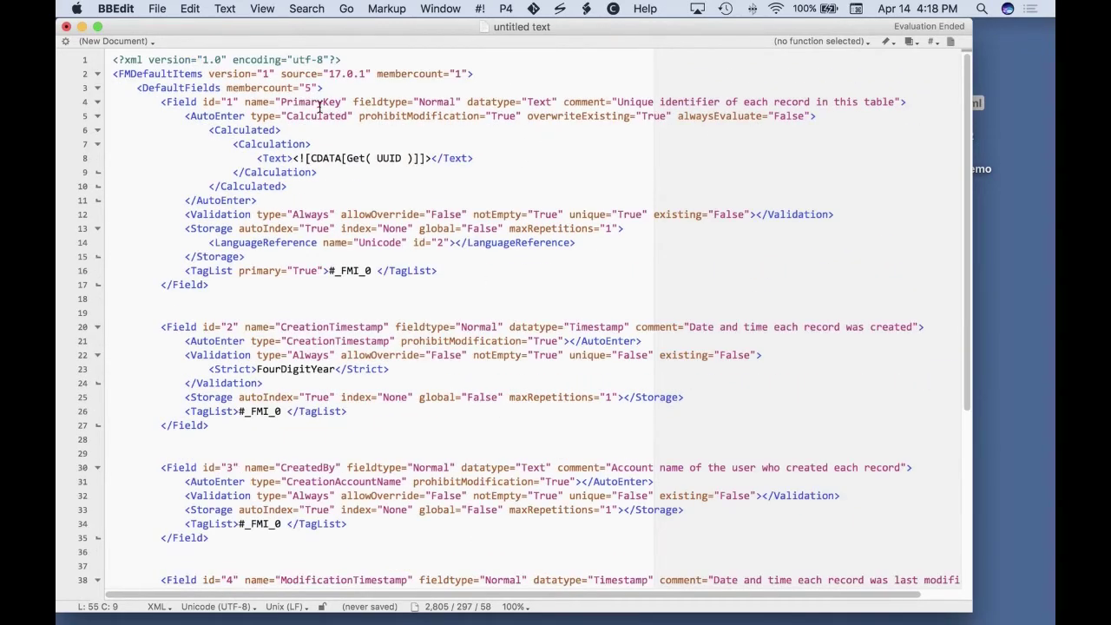
{"action": "left_click_drag", "start_coordinate": [345, 102], "coordinate": [279, 102]}
{"action": "type", "text": "ID"}
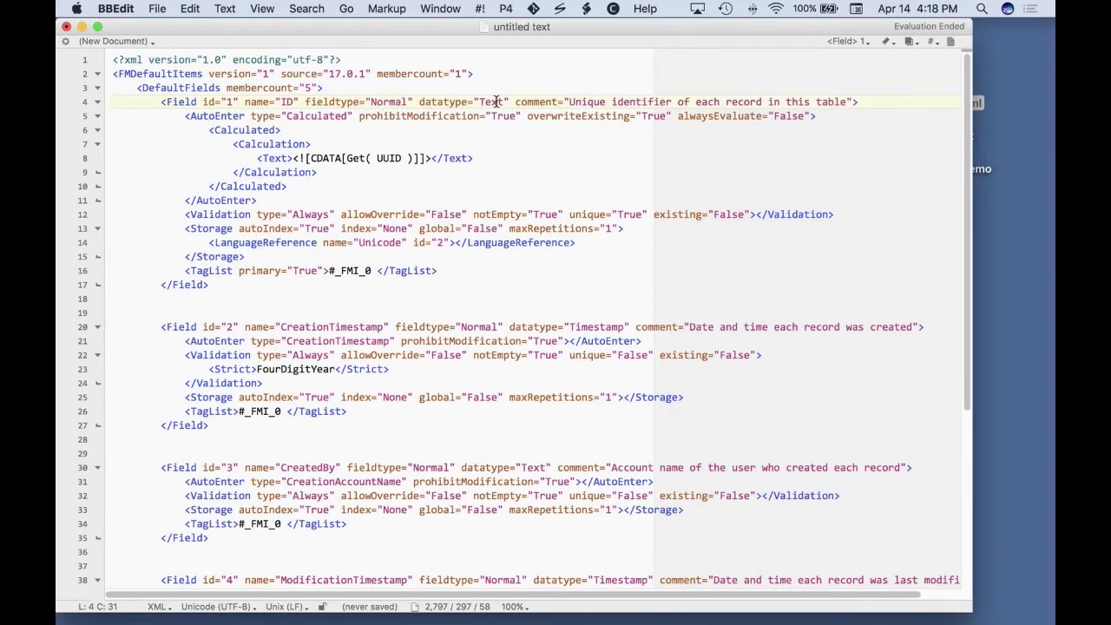
- Examine the first field's Calculation block and the Get( UUID ) expression inside its CDATA section
{"action": "left_click_drag", "start_coordinate": [233, 144], "coordinate": [505, 165]}
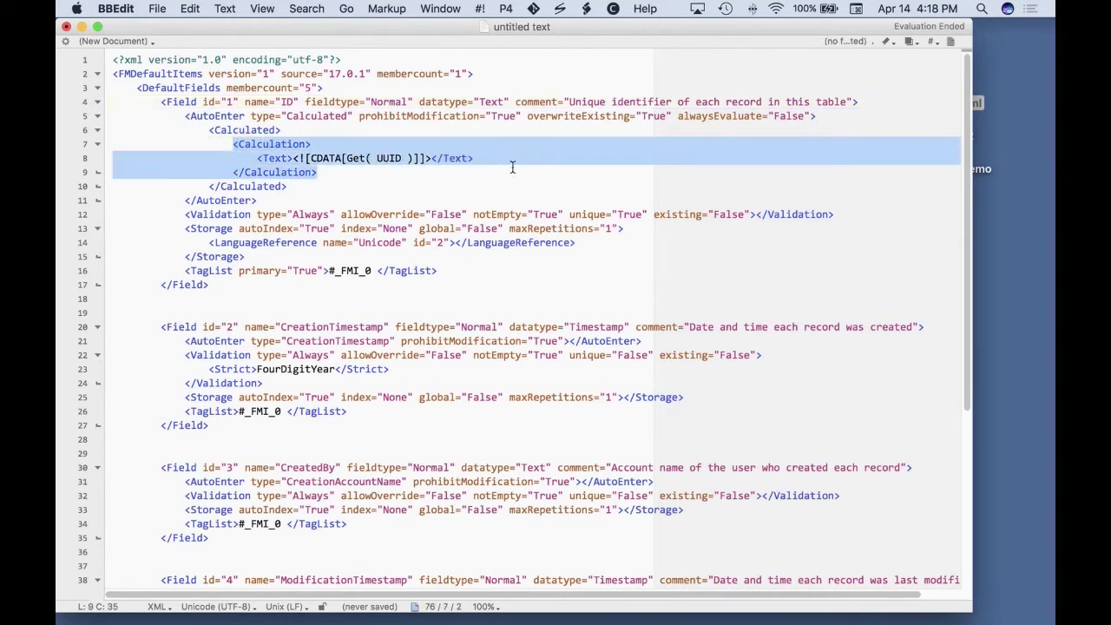
{"action": "left_click", "coordinate": [389, 184]}
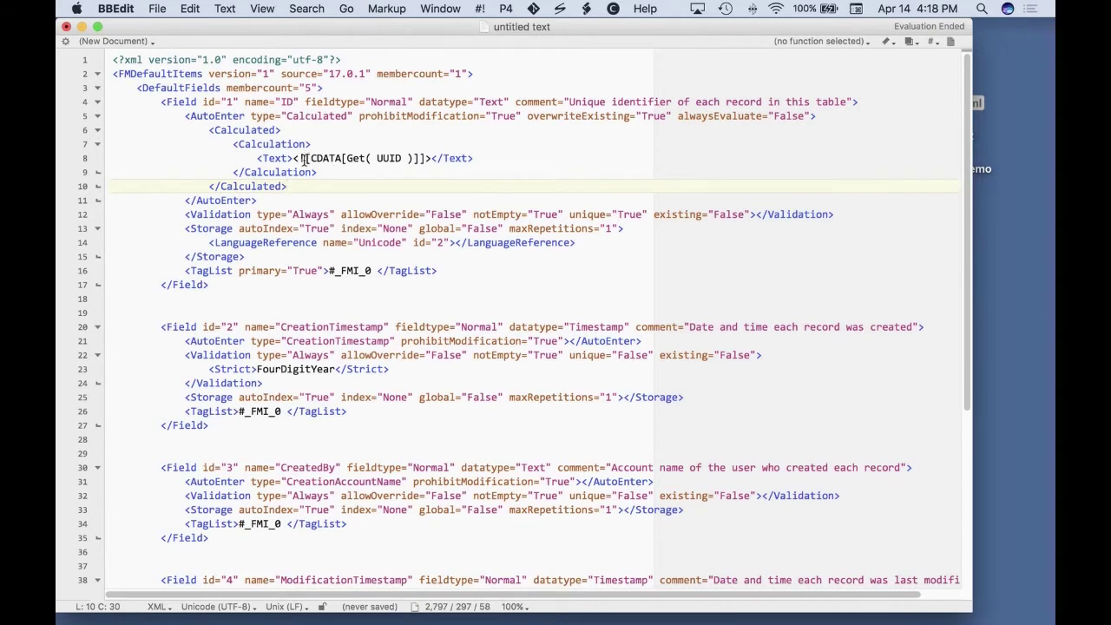
{"action": "left_click_drag", "start_coordinate": [347, 159], "coordinate": [413, 158]}
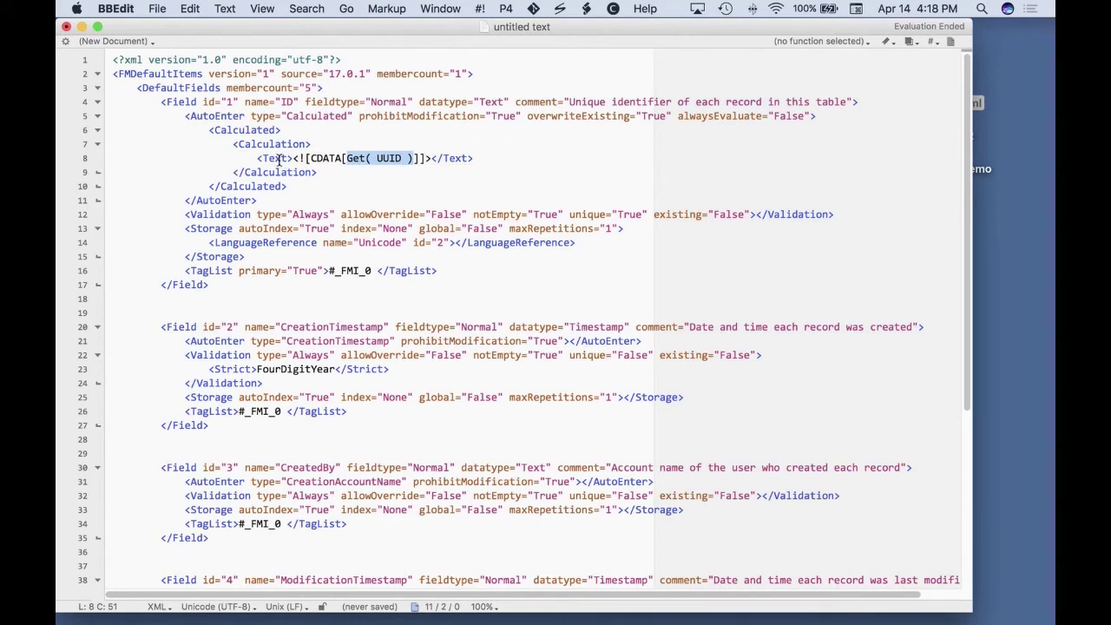
{"action": "left_click", "coordinate": [484, 159]}
{"action": "scroll", "coordinate": [623, 293], "scroll_direction": "down", "scroll_amount": 1}
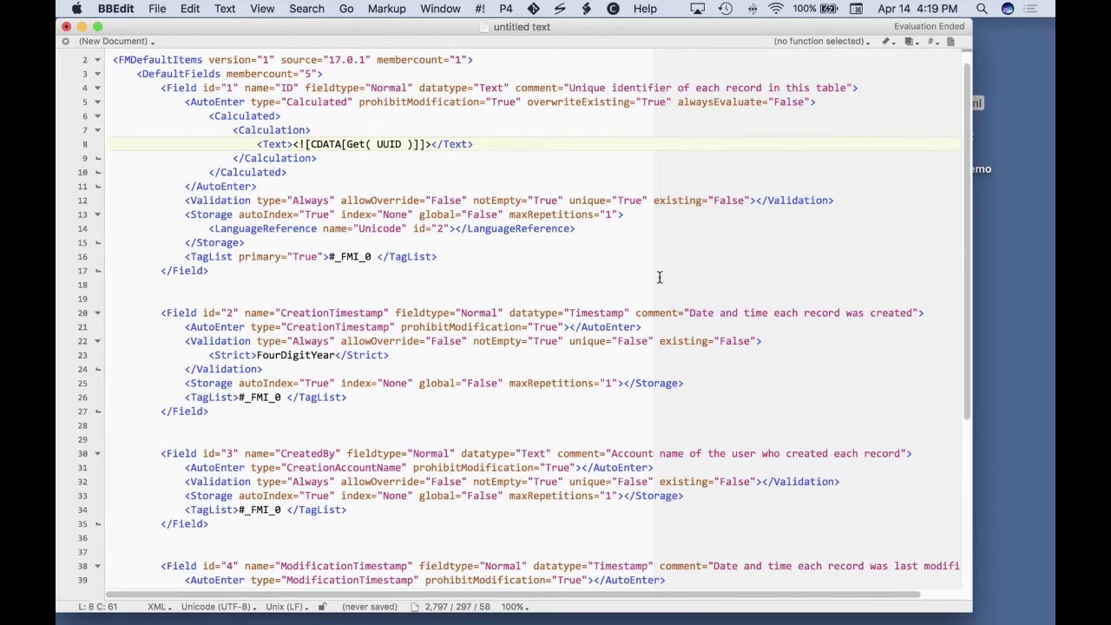
- Save the edited XML document to the Desktop as DefaultFields.xml, replacing the existing file
{"action": "scroll", "coordinate": [659, 277], "scroll_direction": "up", "scroll_amount": 1}
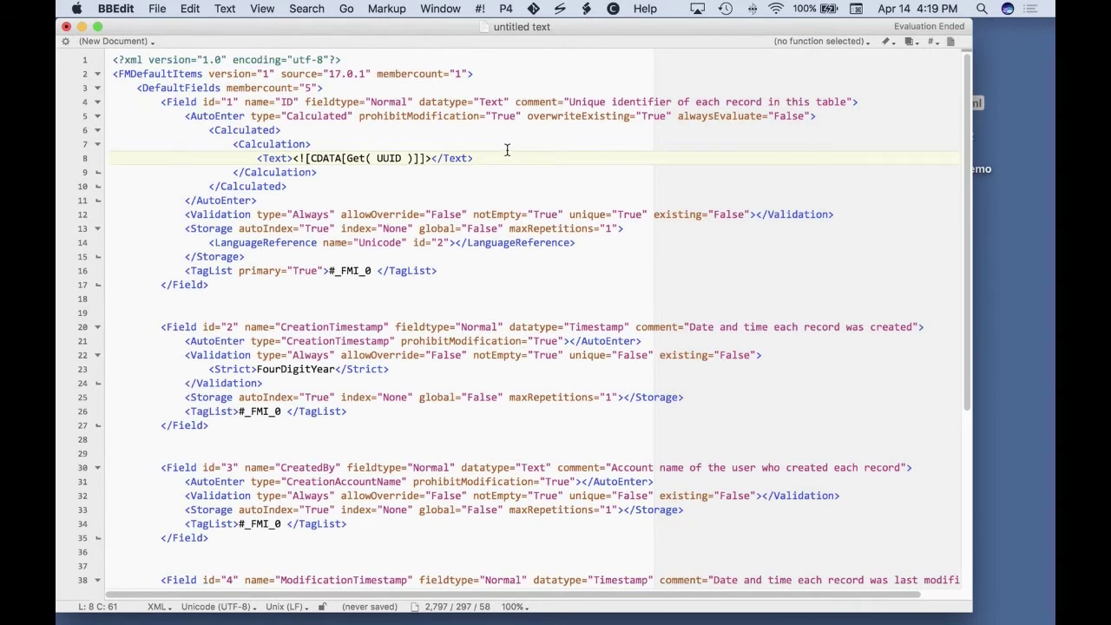
{"action": "left_click", "coordinate": [158, 11]}
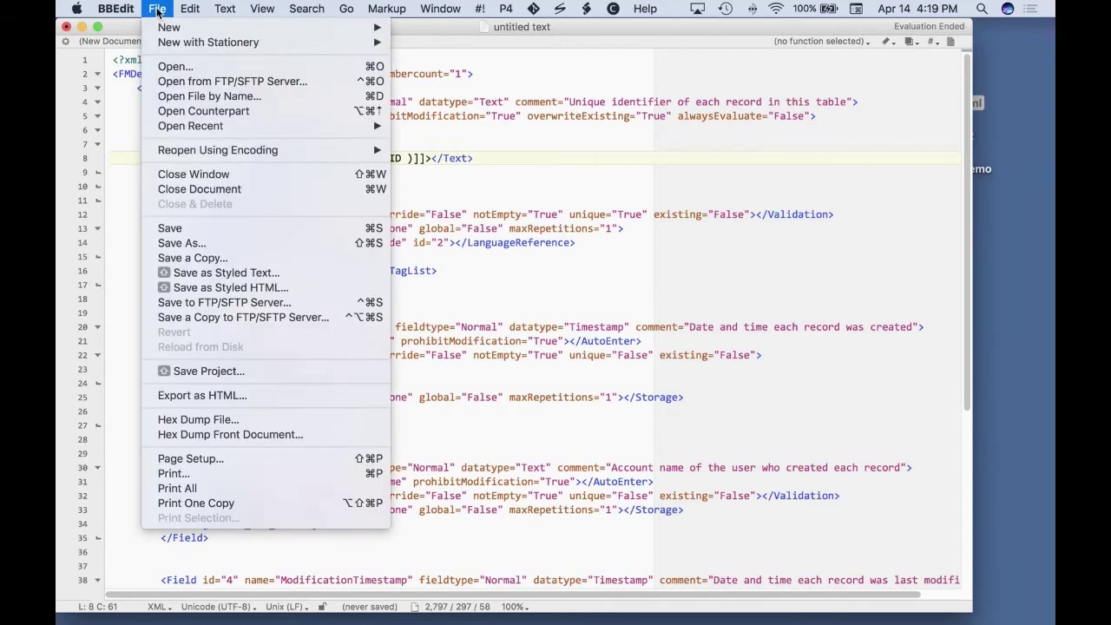
{"action": "left_click", "coordinate": [376, 247]}
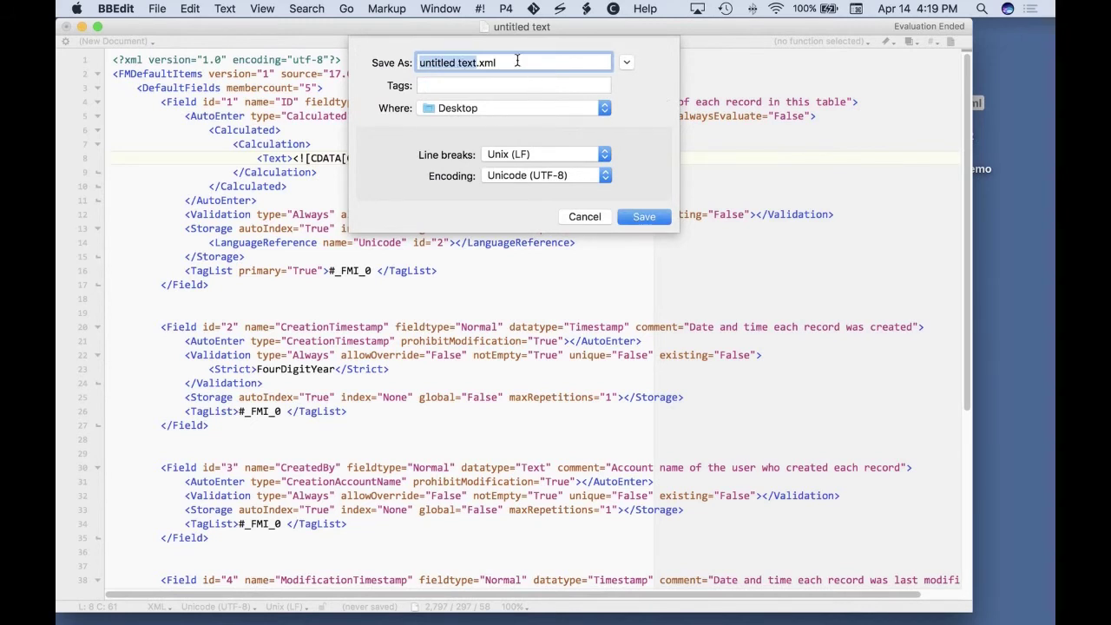
{"action": "type", "text": "DefaultF"}
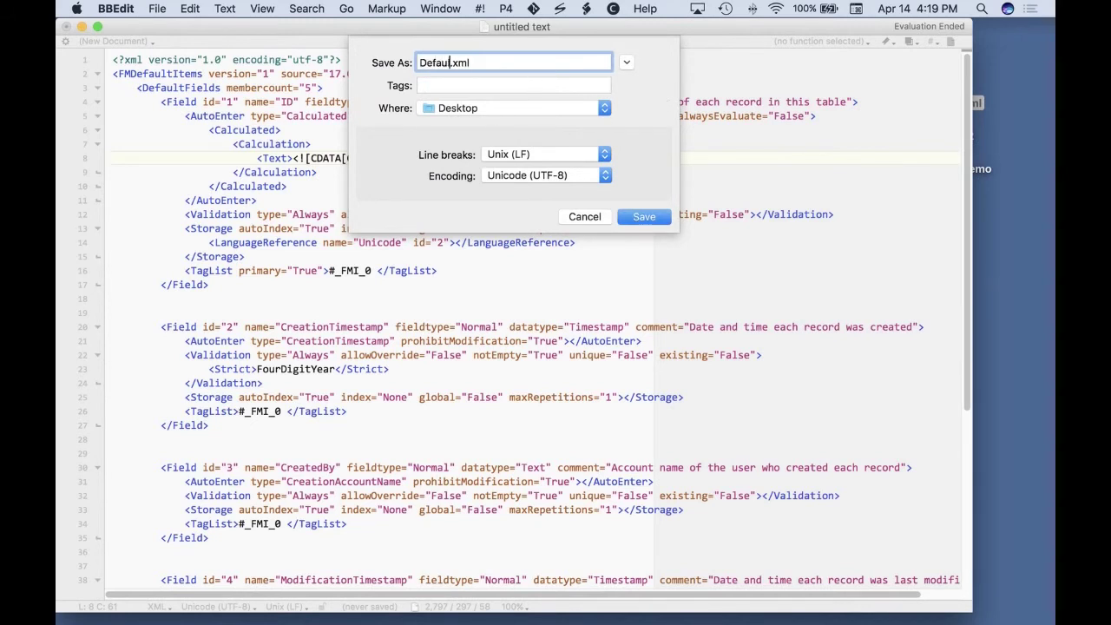
{"action": "type", "text": "ields"}
{"action": "left_click", "coordinate": [647, 217]}
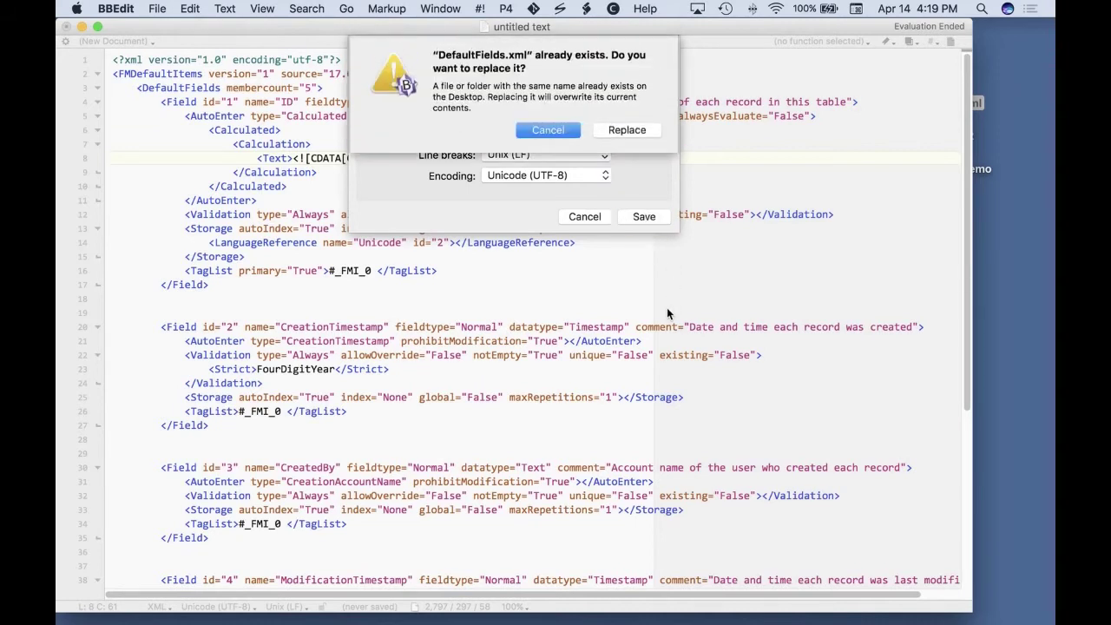
{"action": "left_click", "coordinate": [628, 128]}
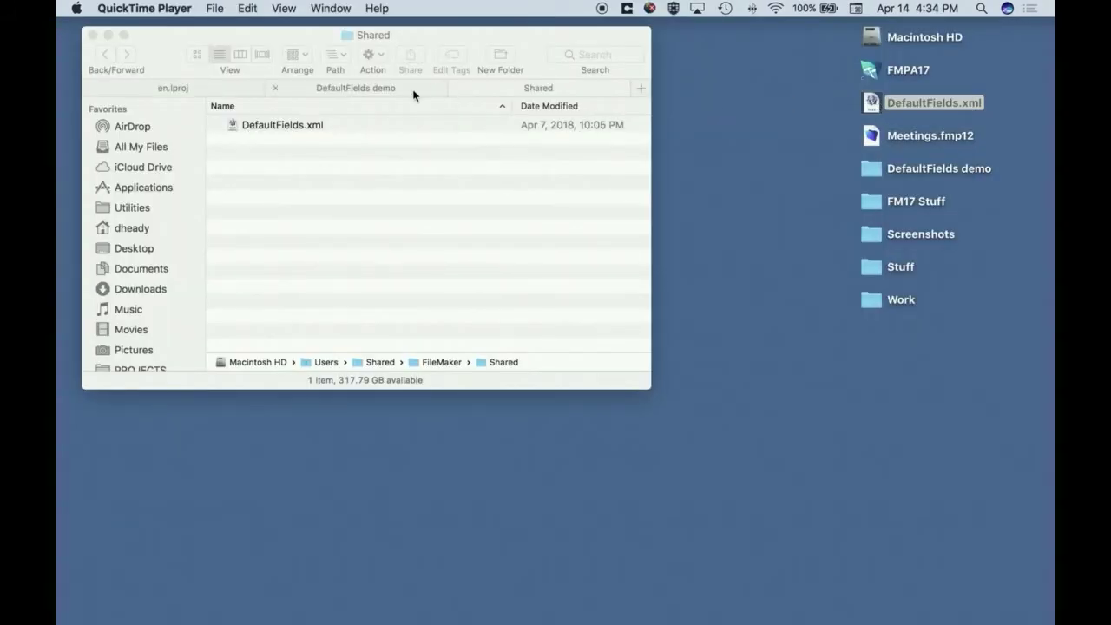
- Switch to Finder, split the Shared folder into its own window and place it clear of the DefaultFields demo window
{"action": "left_click", "coordinate": [413, 95]}
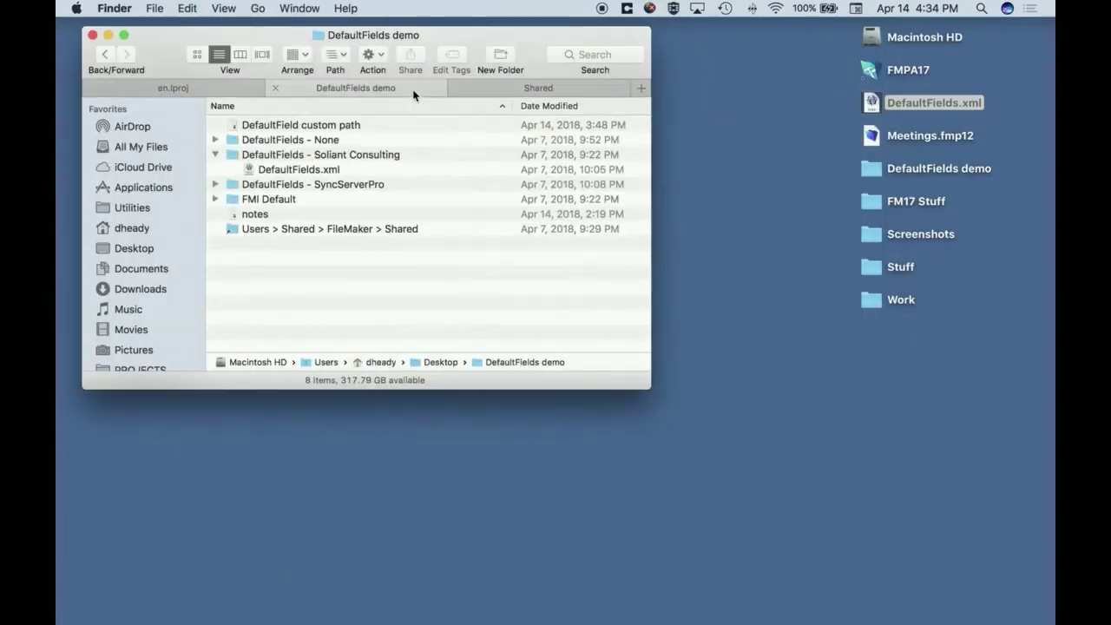
{"action": "right_click", "coordinate": [506, 94]}
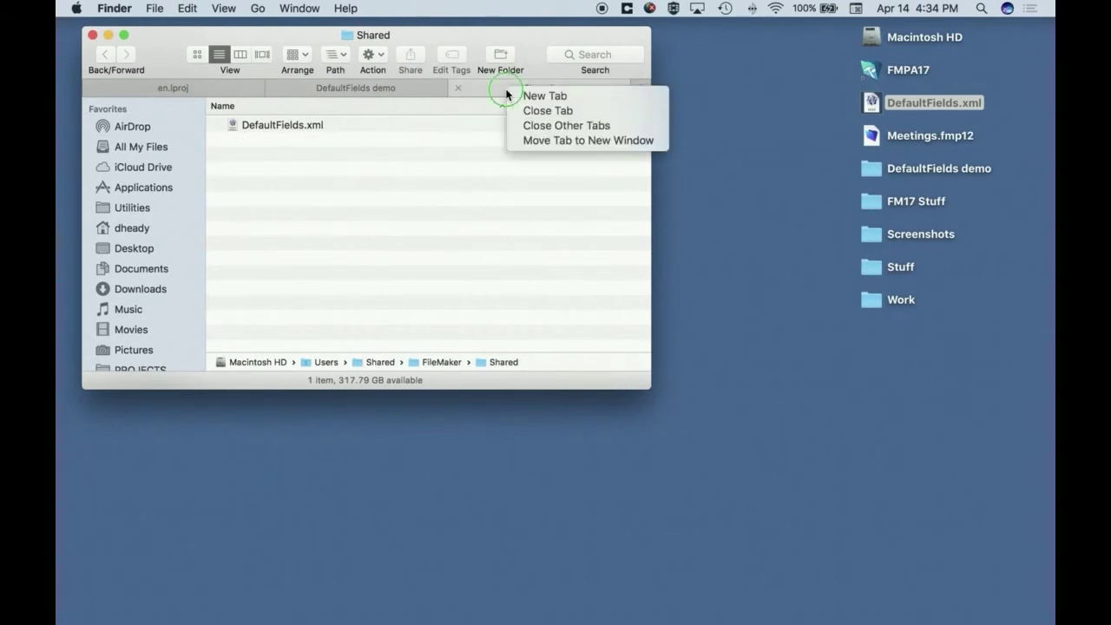
{"action": "left_click", "coordinate": [540, 144]}
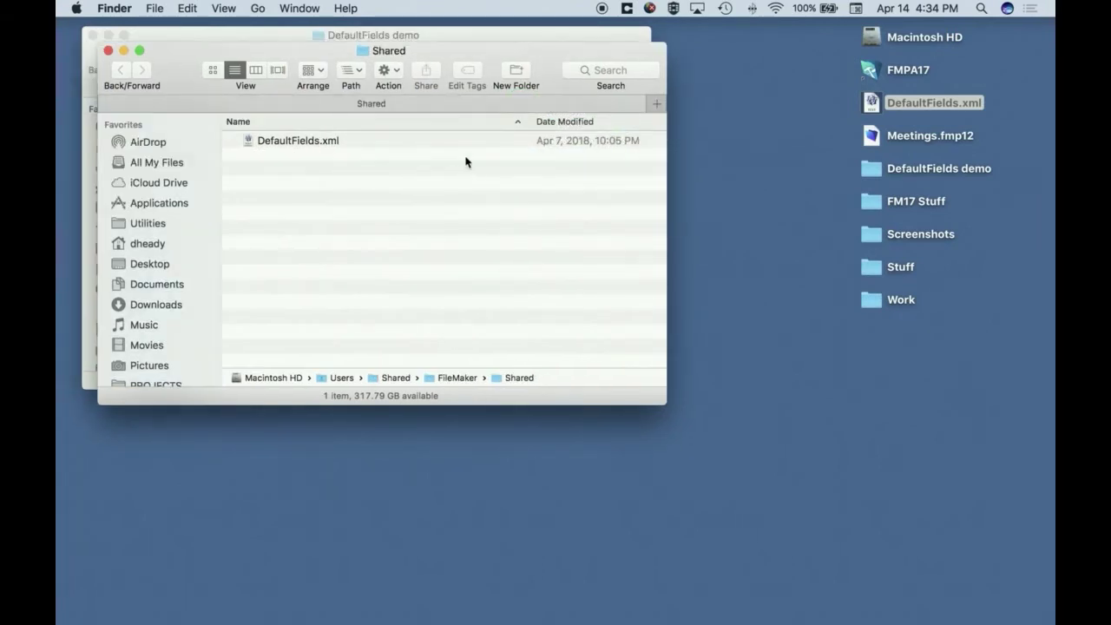
{"action": "left_click_drag", "start_coordinate": [171, 55], "coordinate": [489, 241]}
- Copy DefaultFields.xml from the DefaultFields - Soliant Consulting folder into Users > Shared > FileMaker > Shared, replacing the existing file
{"action": "left_click", "coordinate": [466, 37]}
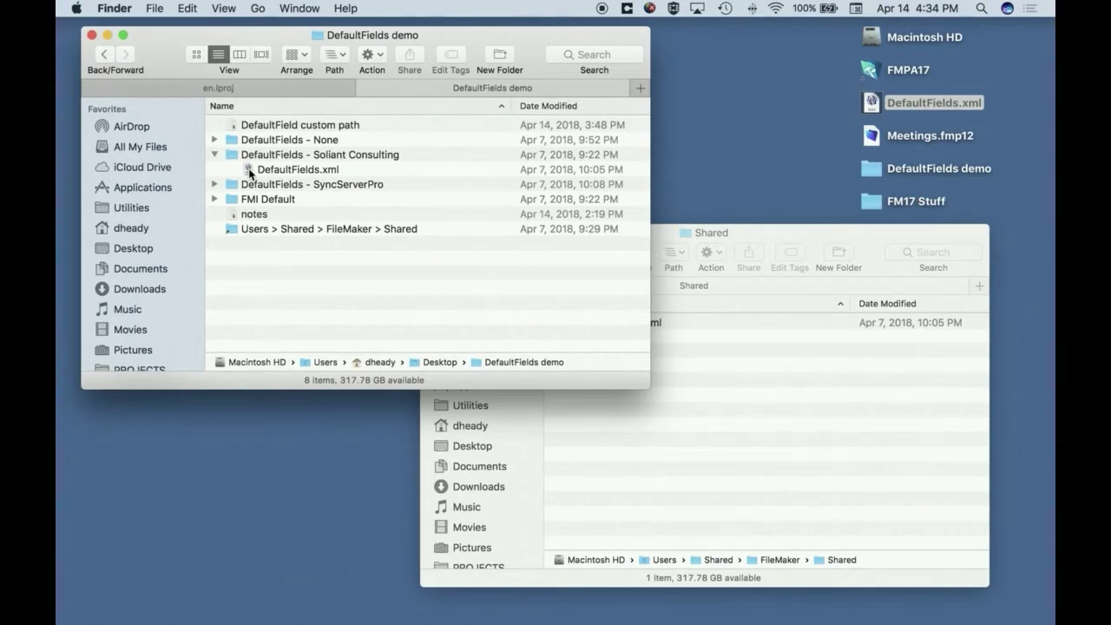
{"action": "left_click_drag", "start_coordinate": [249, 171], "coordinate": [686, 398]}
{"action": "key", "text": "alt"}
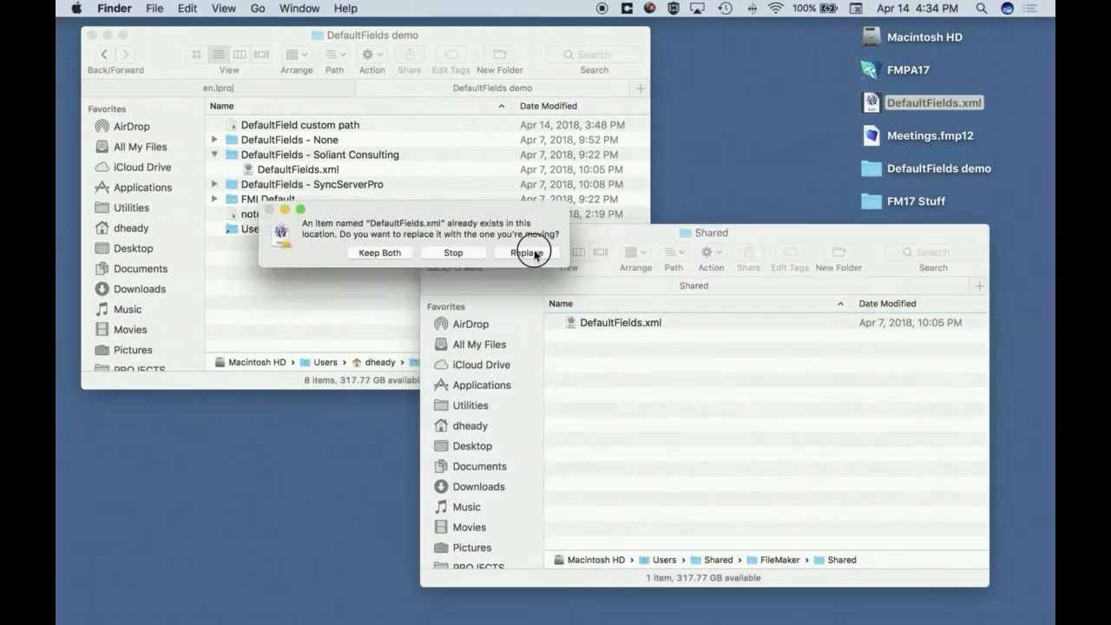
{"action": "left_click", "coordinate": [527, 252]}
- Move the Shared folder window off the desktop icons, and open Meetings.fmp12 in FileMaker Pro Advanced with its window fully in view
{"action": "left_click_drag", "start_coordinate": [805, 236], "coordinate": [707, 173]}
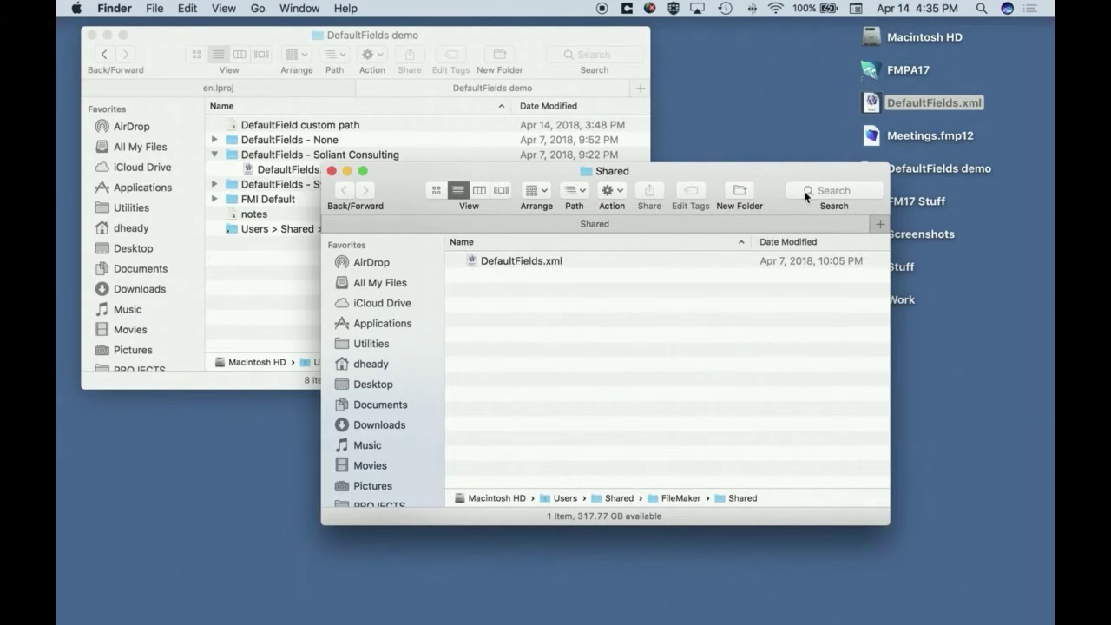
{"action": "left_click_drag", "start_coordinate": [857, 177], "coordinate": [727, 139]}
{"action": "left_click_drag", "start_coordinate": [873, 137], "coordinate": [872, 78]}
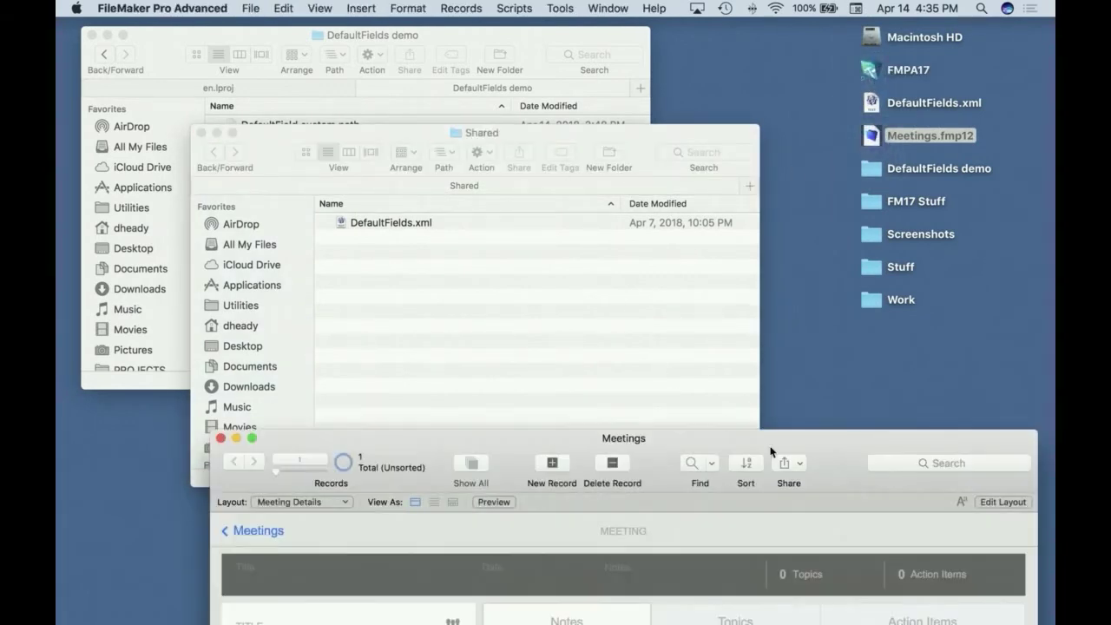
{"action": "left_click_drag", "start_coordinate": [834, 452], "coordinate": [706, 46]}
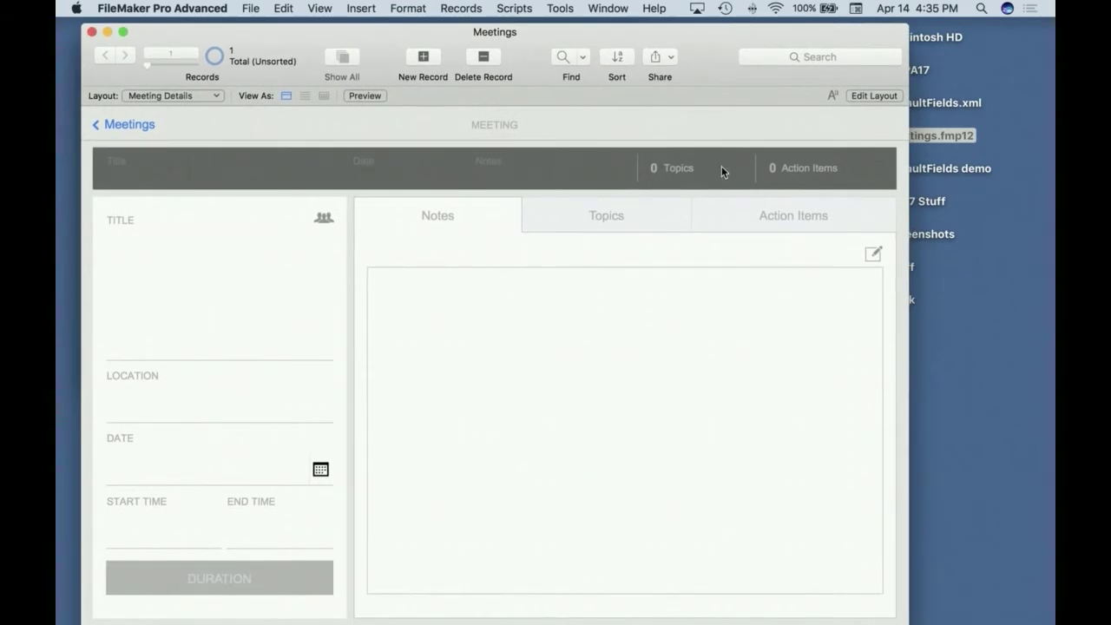
- Create a table named Test in the Meetings database
{"action": "left_click", "coordinate": [254, 9]}
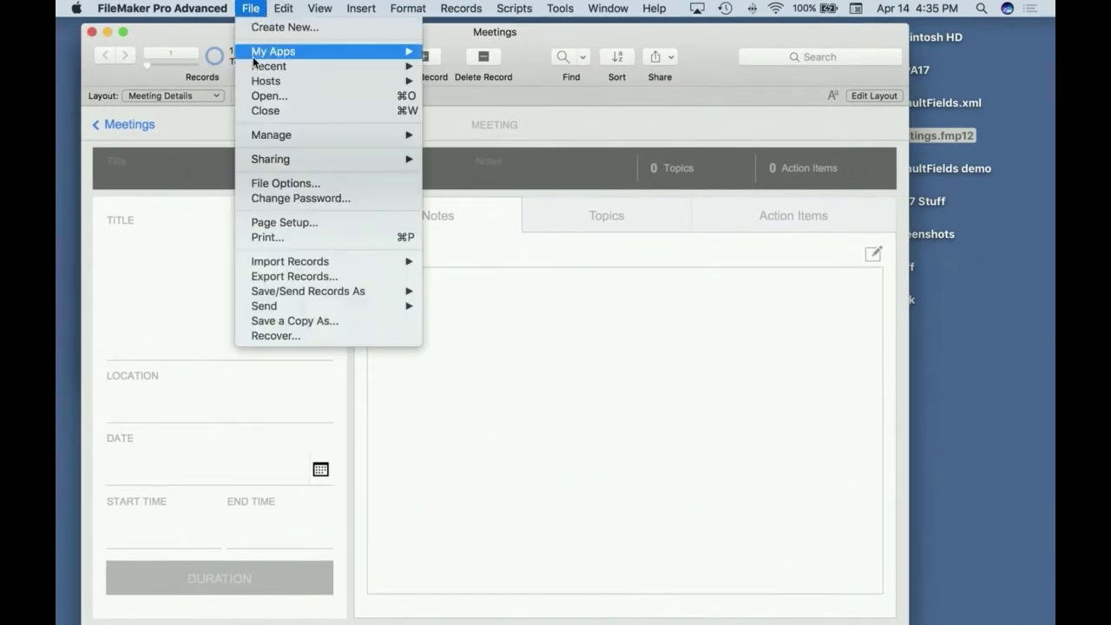
{"action": "mouse_move", "coordinate": [253, 130]}
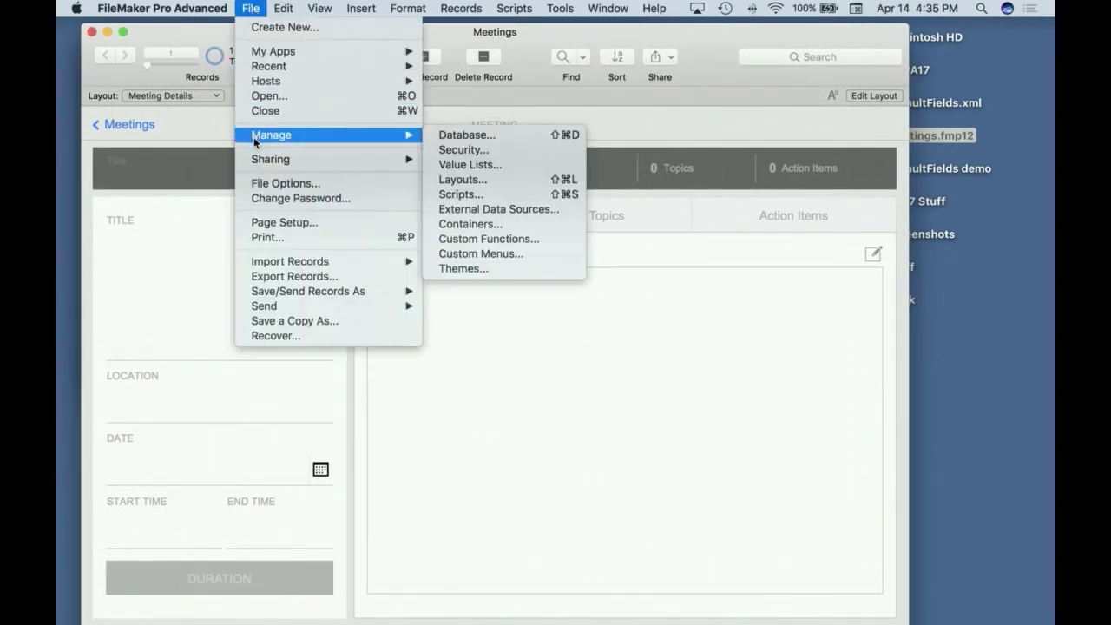
{"action": "left_click", "coordinate": [443, 136]}
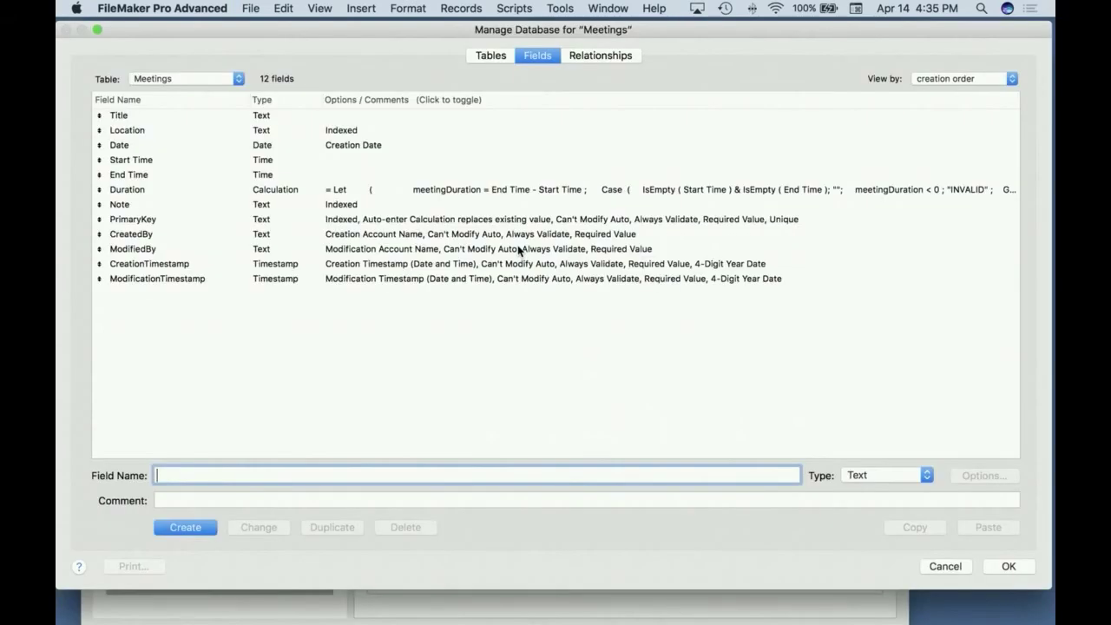
{"action": "left_click", "coordinate": [490, 55]}
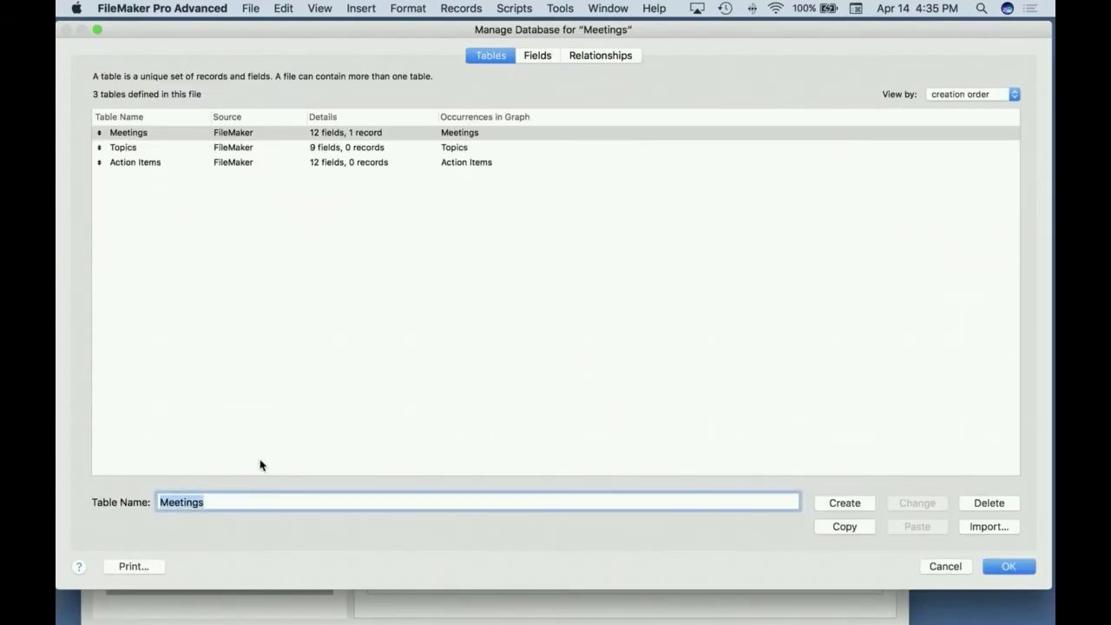
{"action": "type", "text": "Test"}
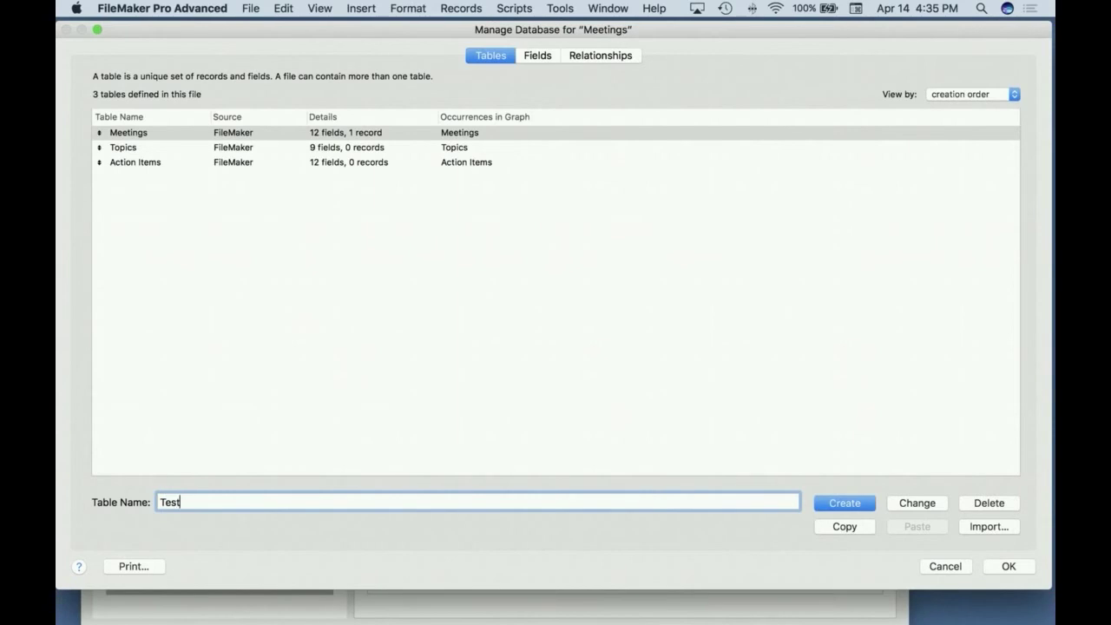
{"action": "key", "text": "Return"}
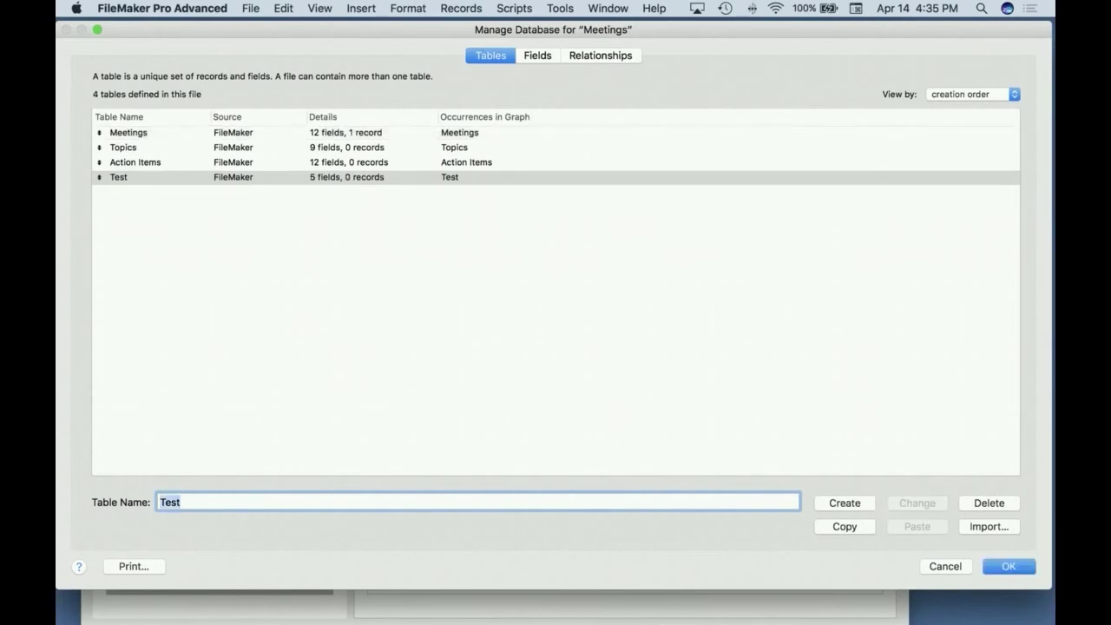
- Examine the default fields of the Test table, and discard the database changes
{"action": "left_click", "coordinate": [540, 55]}
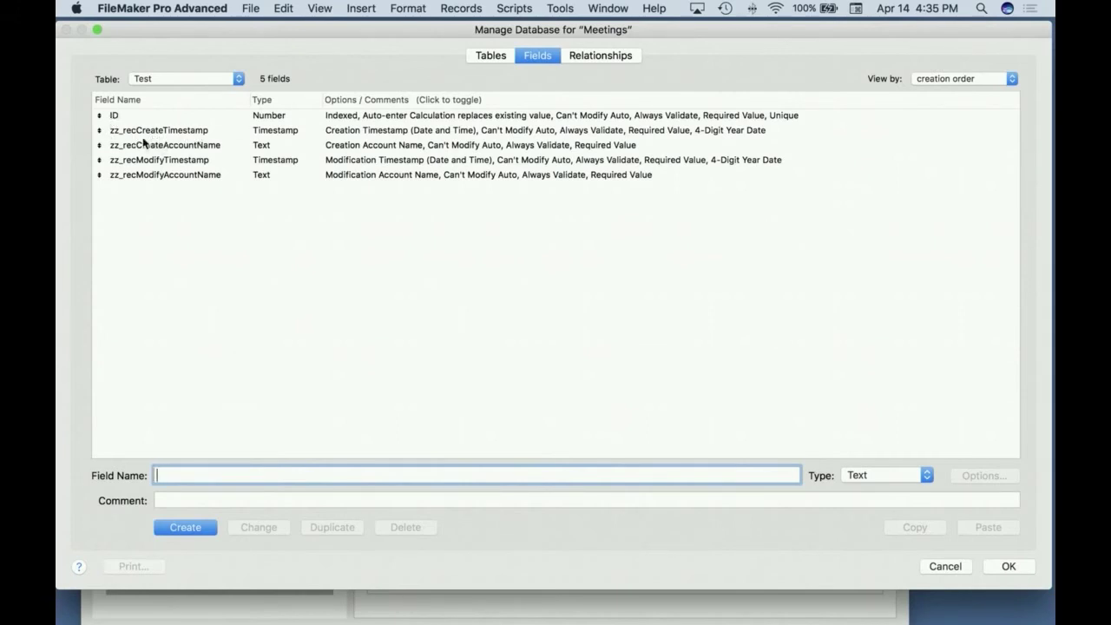
{"action": "left_click", "coordinate": [953, 568]}
{"action": "left_click", "coordinate": [403, 171]}
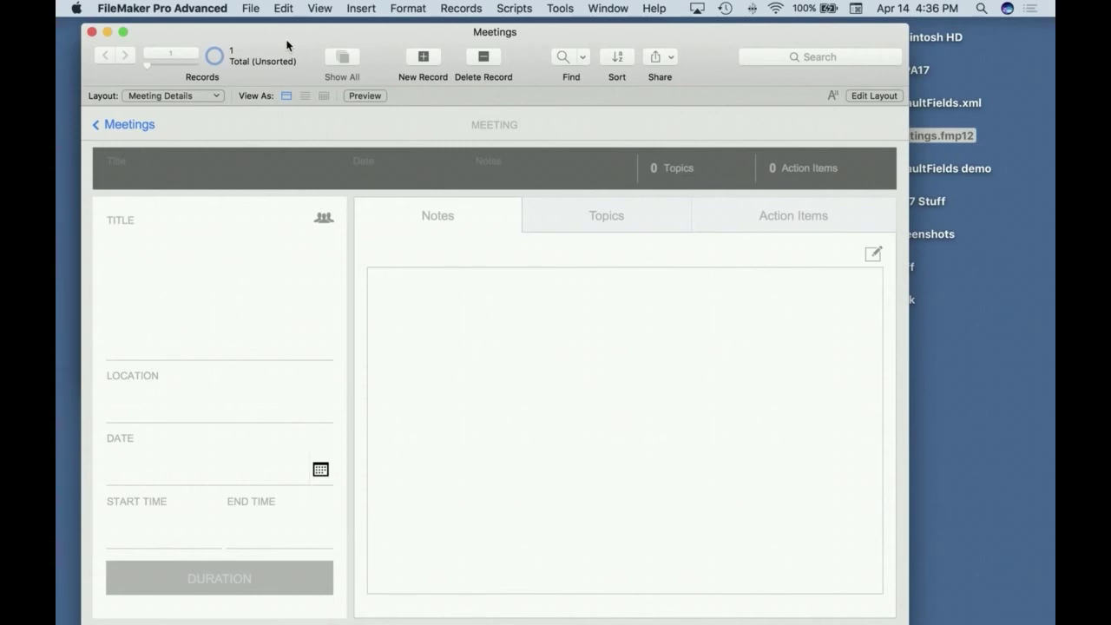
- Return to the DefaultFields demo folder in Finder, collapse DefaultFields - Soliant Consulting and expand DefaultFields - SyncServerPro
{"action": "left_click_drag", "start_coordinate": [286, 45], "coordinate": [355, 368]}
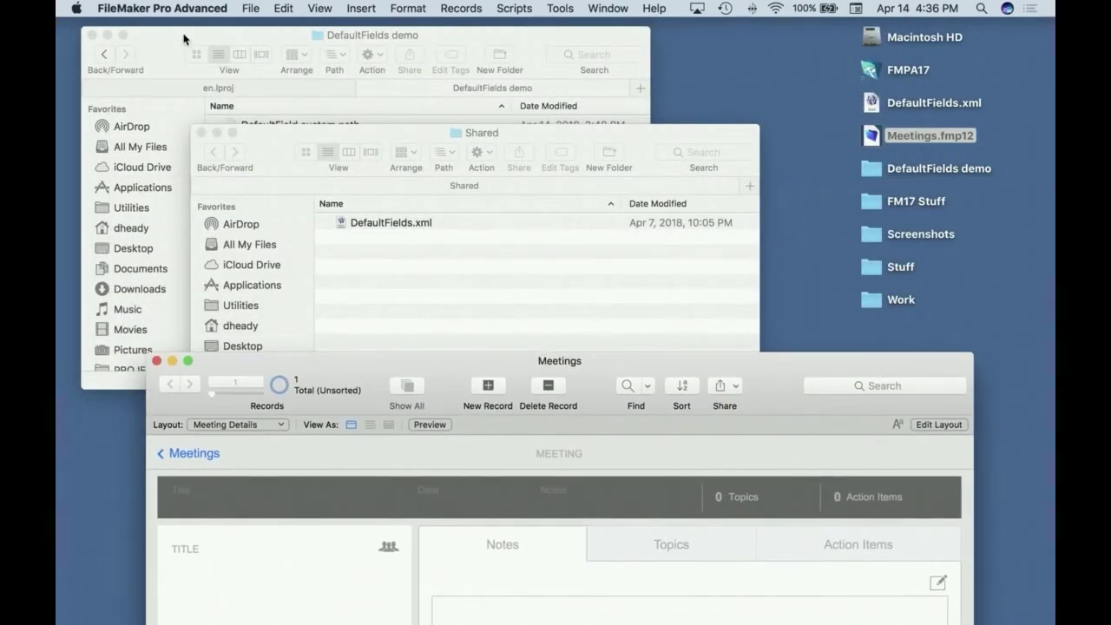
{"action": "left_click", "coordinate": [183, 39]}
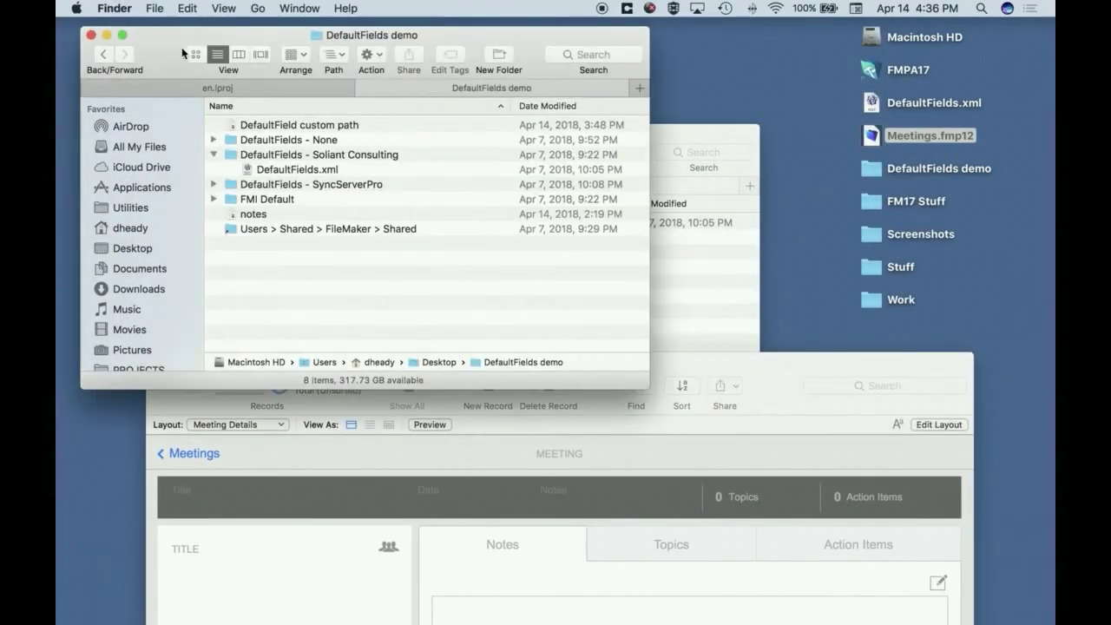
{"action": "left_click", "coordinate": [213, 155]}
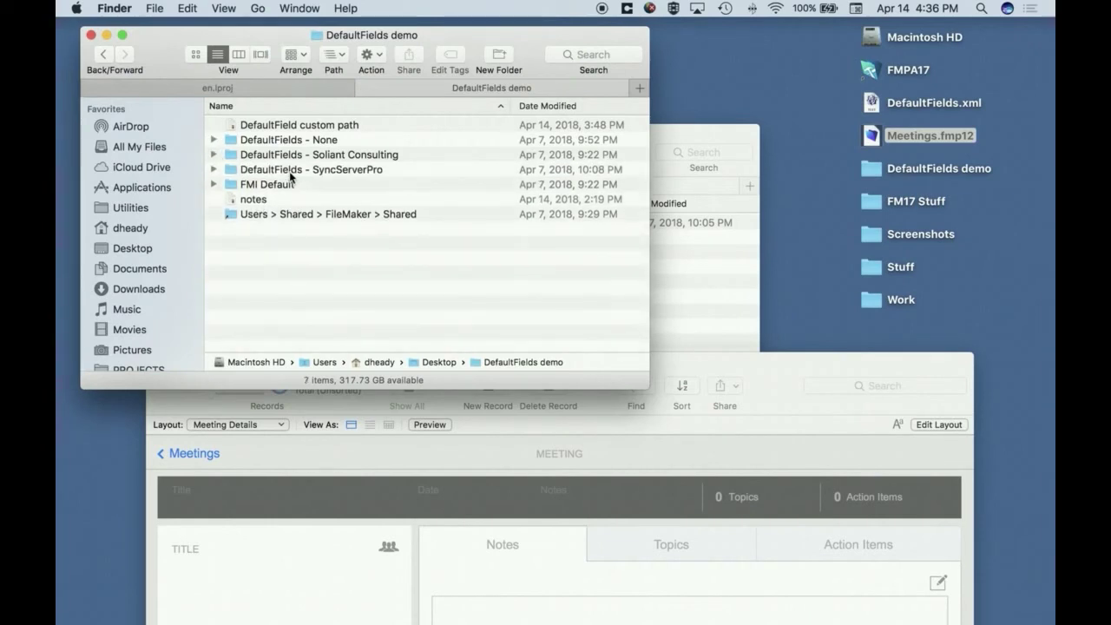
{"action": "left_click", "coordinate": [214, 171]}
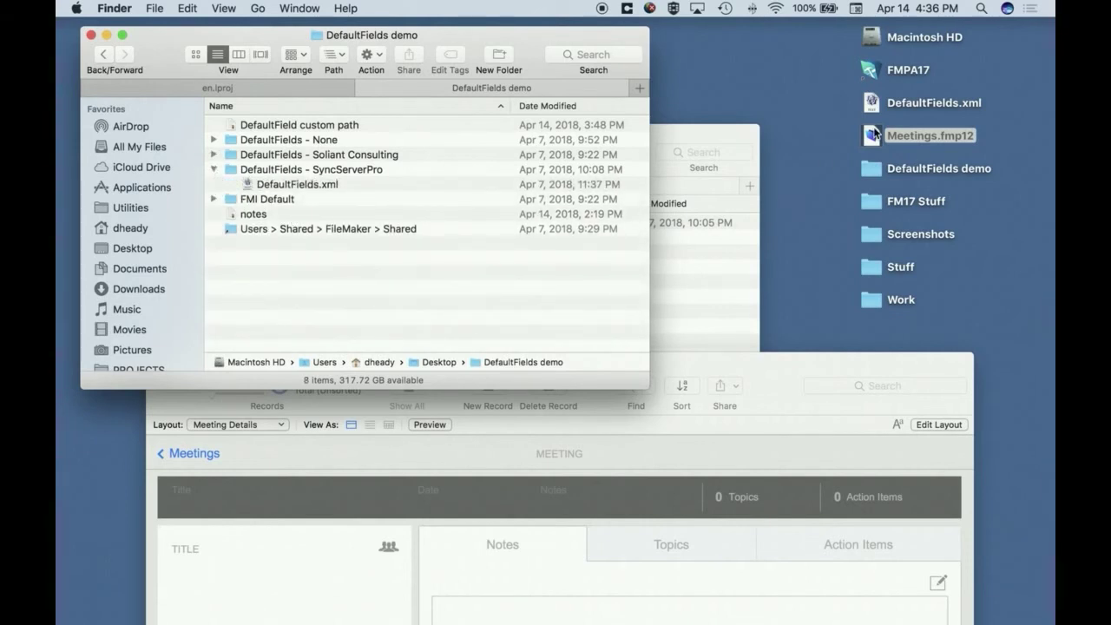
- Move DefaultFields.xml from the FileMaker Shared folder to the Trash, with the folder window moved clear of the demo file list
{"action": "left_click_drag", "start_coordinate": [688, 135], "coordinate": [945, 115]}
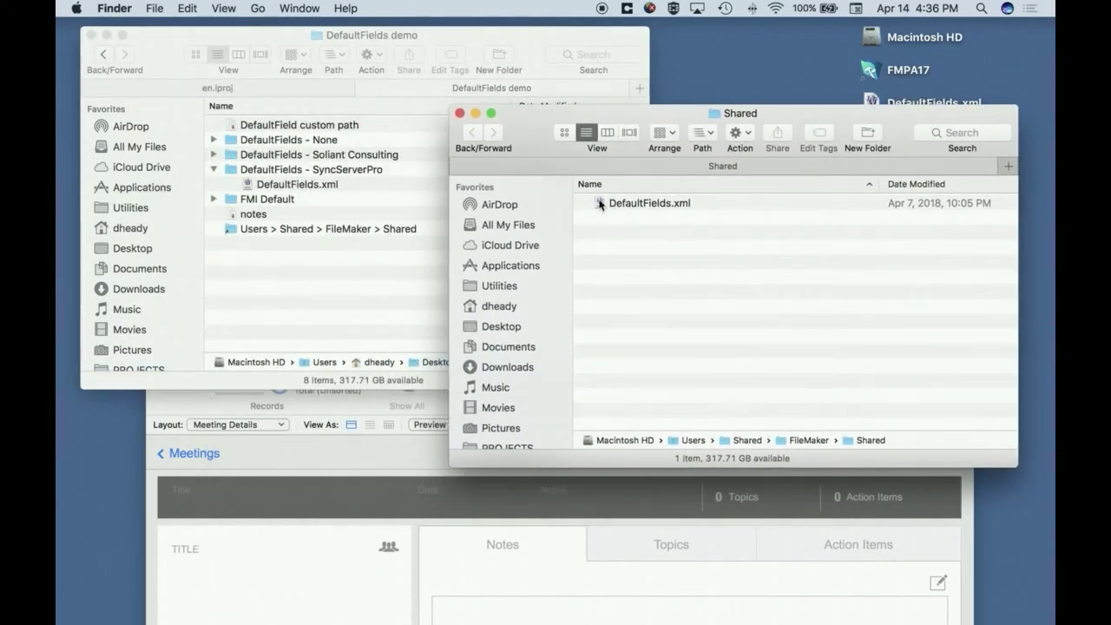
{"action": "left_click", "coordinate": [597, 205]}
{"action": "right_click", "coordinate": [599, 203]}
{"action": "left_click", "coordinate": [635, 246]}
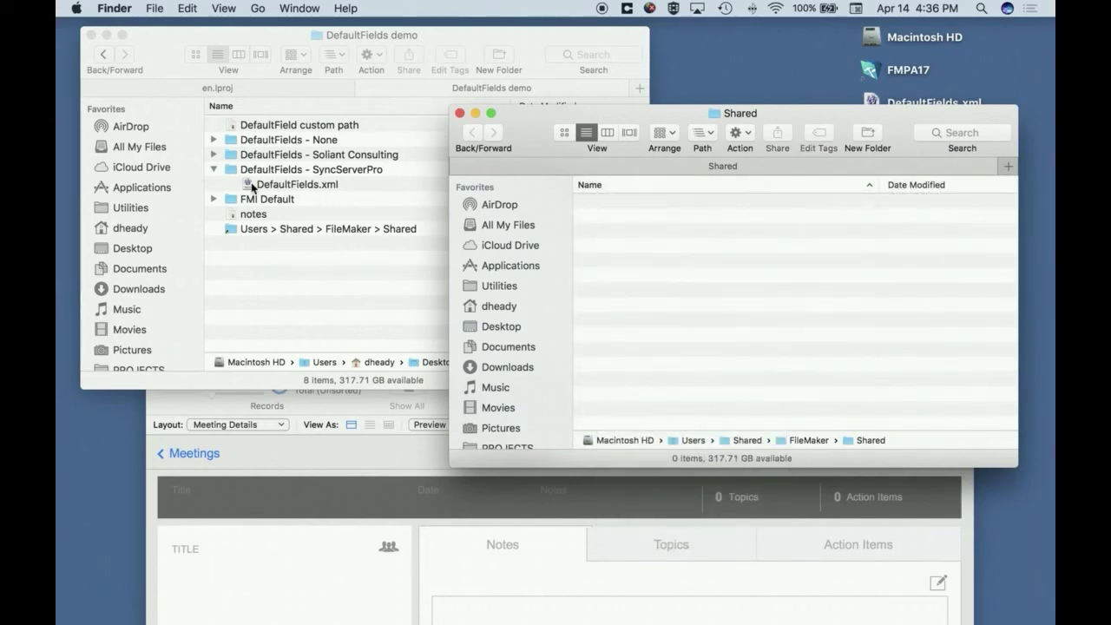
- Copy DefaultFields.xml from the DefaultFields - SyncServerPro folder into the FileMaker Shared folder
{"action": "left_click", "coordinate": [252, 188]}
{"action": "left_click", "coordinate": [251, 188]}
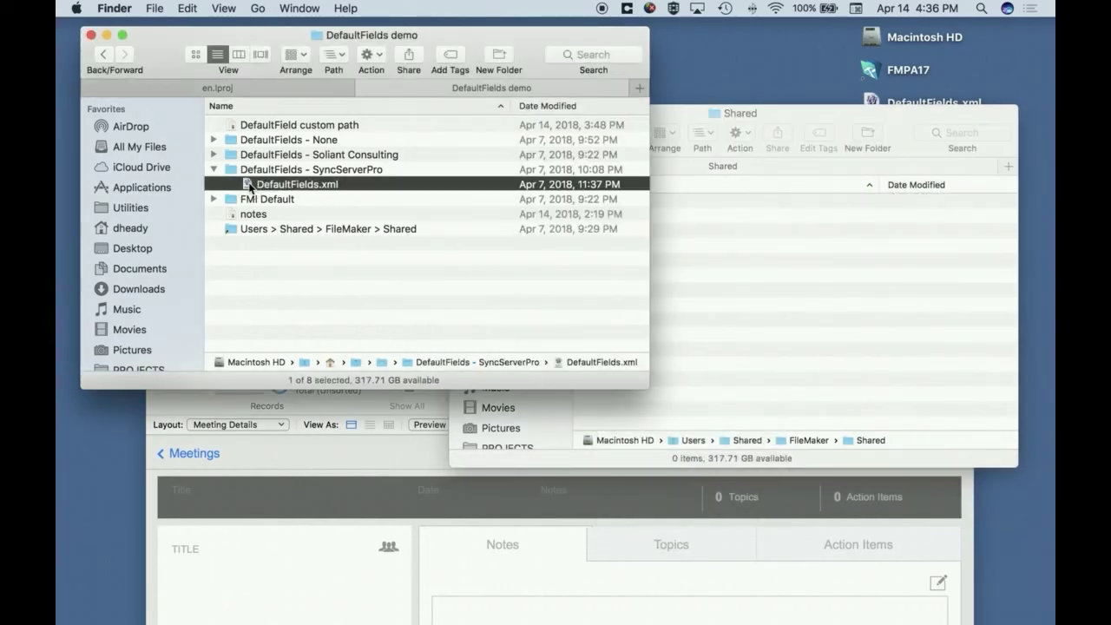
{"action": "left_click_drag", "start_coordinate": [250, 187], "coordinate": [786, 276]}
{"action": "left_click_drag", "start_coordinate": [798, 112], "coordinate": [806, 46]}
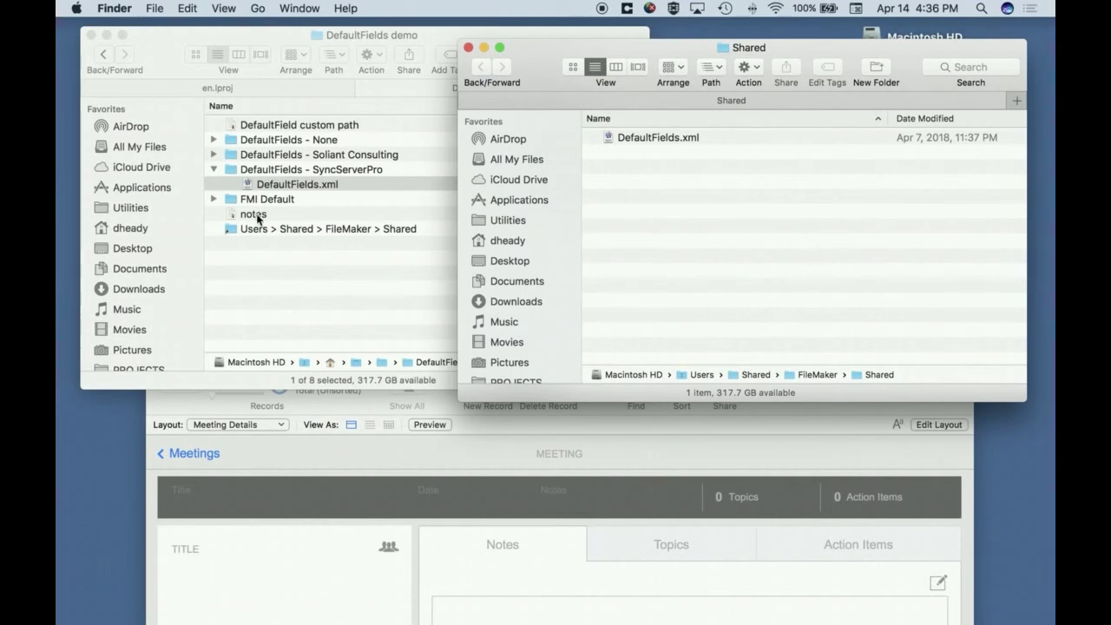
- Move the DefaultFields - None, Soliant Consulting and SyncServerPro folders into the FileMaker Shared folder, and collapse the SyncServerPro folder
{"action": "left_click", "coordinate": [228, 137]}
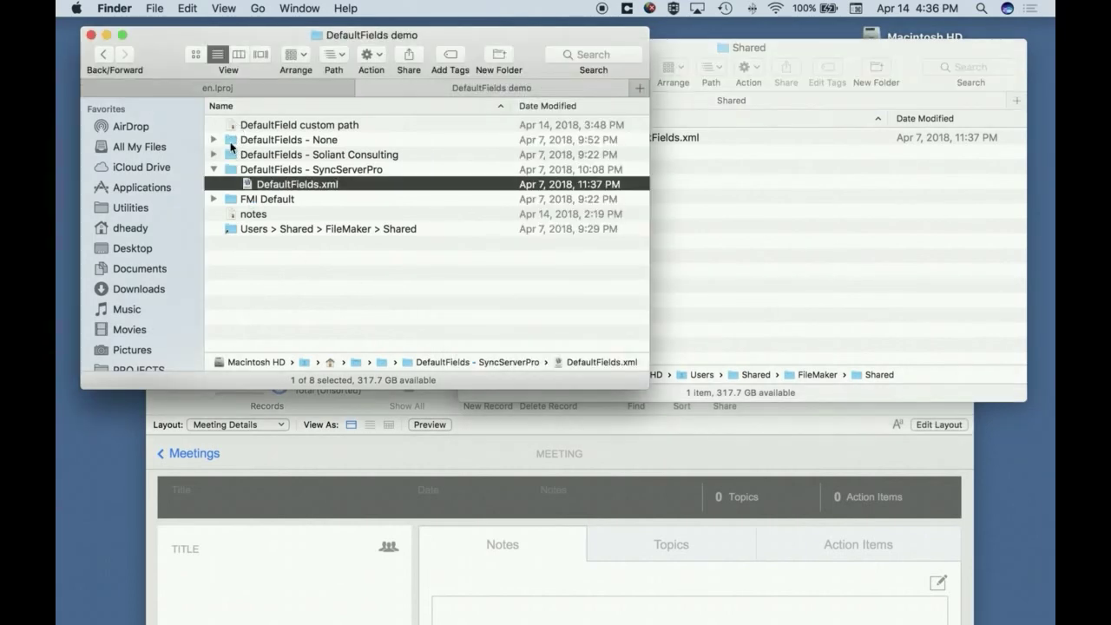
{"action": "left_click", "coordinate": [231, 140]}
{"action": "left_click", "coordinate": [230, 169], "text": "shift"}
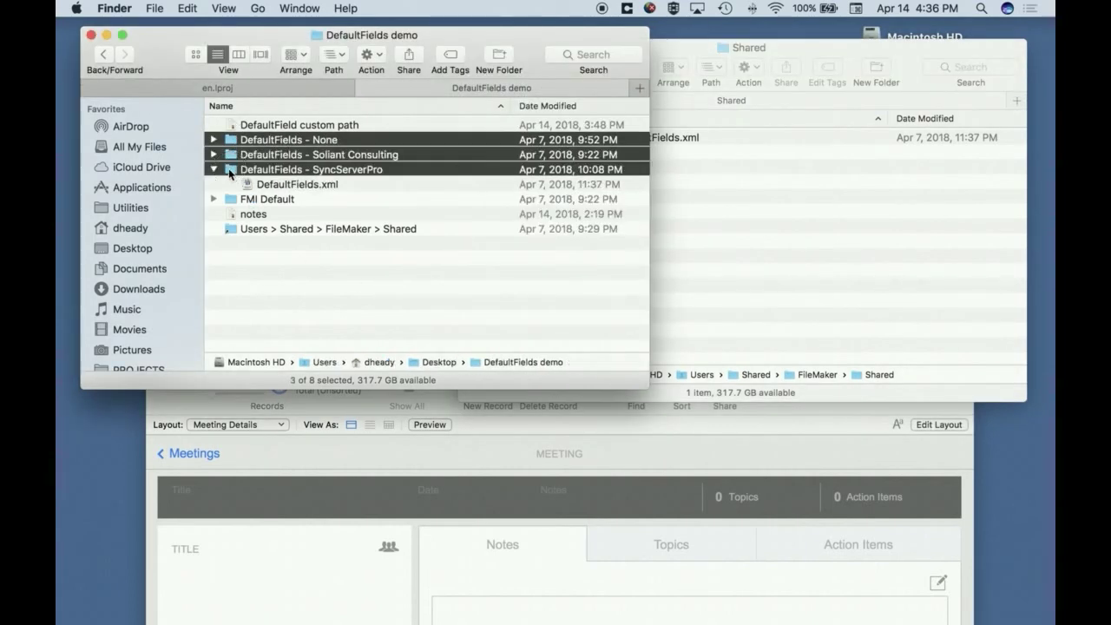
{"action": "left_click_drag", "start_coordinate": [230, 170], "coordinate": [756, 248]}
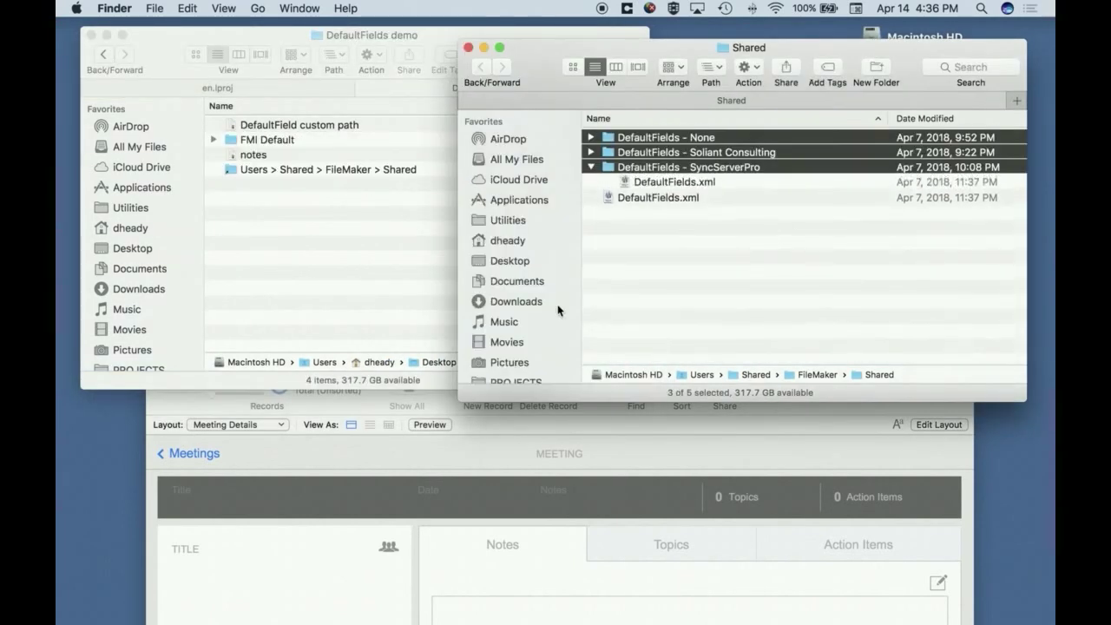
{"action": "left_click", "coordinate": [746, 261]}
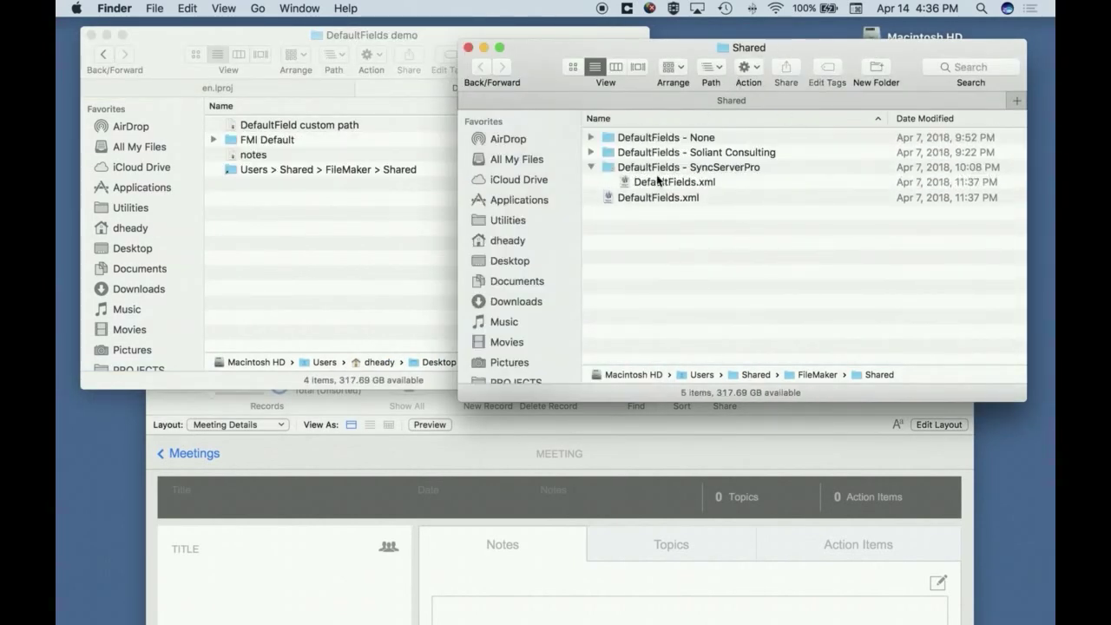
{"action": "left_click", "coordinate": [590, 168]}
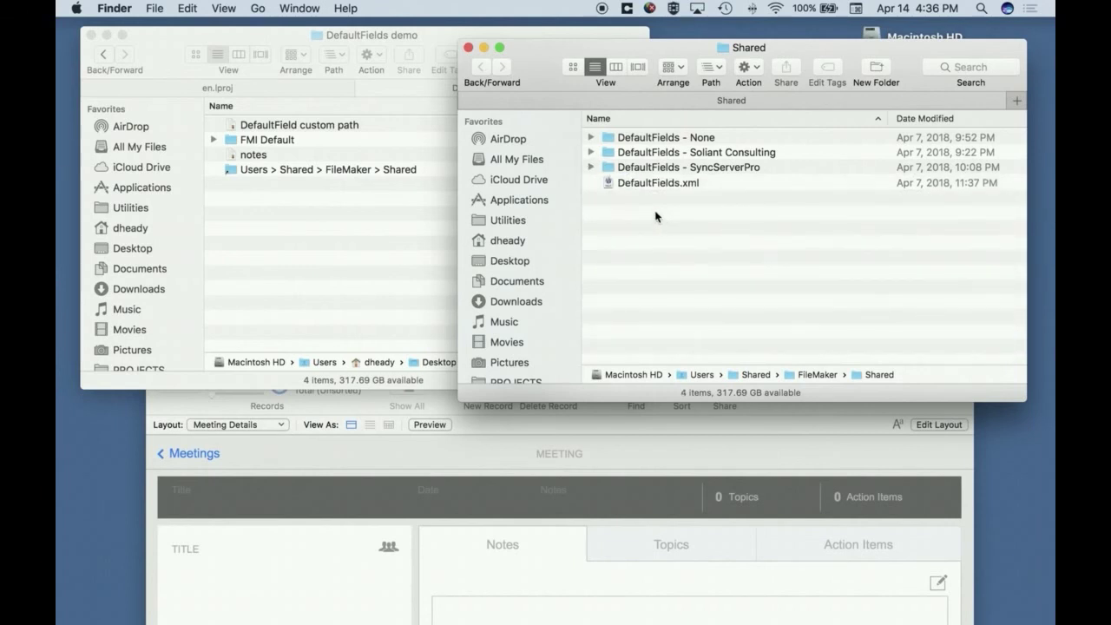
- Check the contents of the DefaultFields - SyncServerPro folder inside the FileMaker Shared folder and collapse it again
{"action": "left_click", "coordinate": [591, 167]}
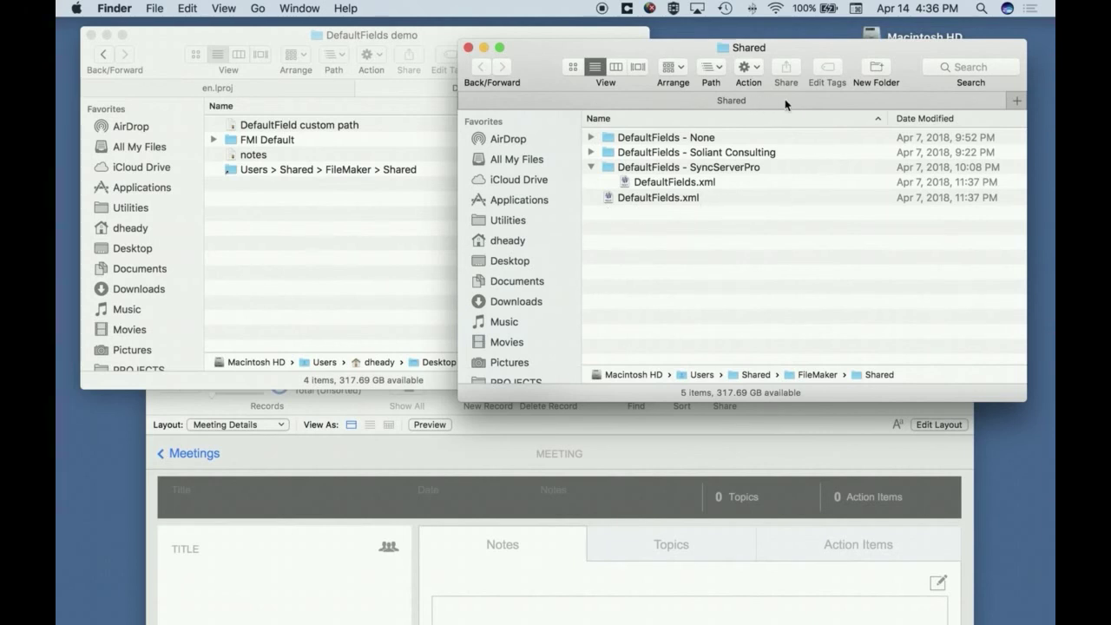
{"action": "left_click", "coordinate": [592, 166]}
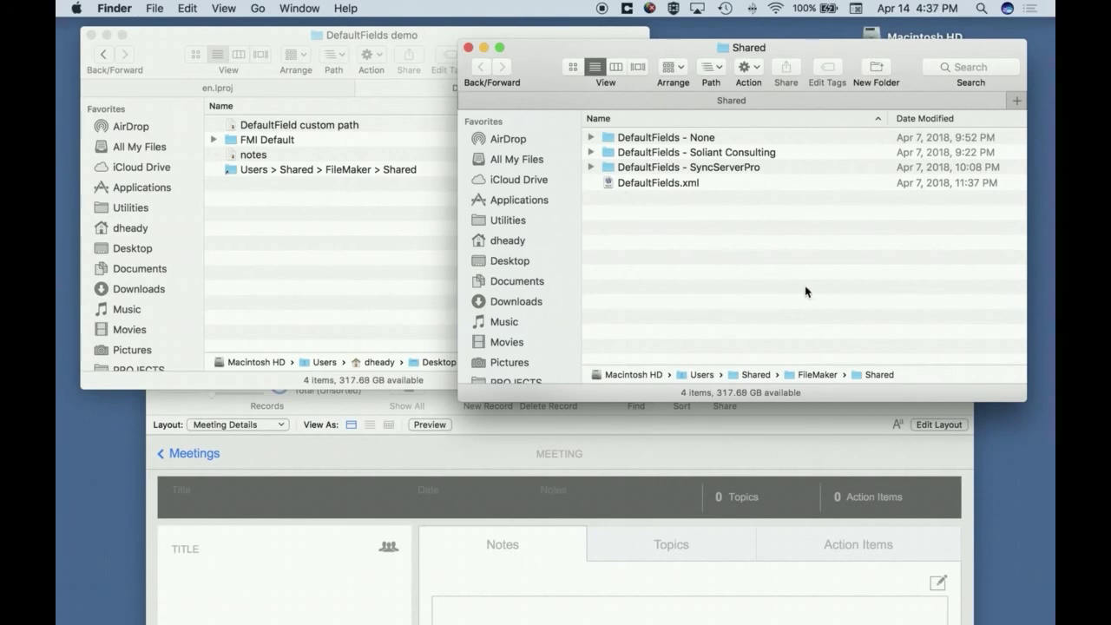
- Switch to the Meetings file in FileMaker Pro Advanced, create a table named Test in Manage Database and show its default fields
{"action": "left_click", "coordinate": [165, 406]}
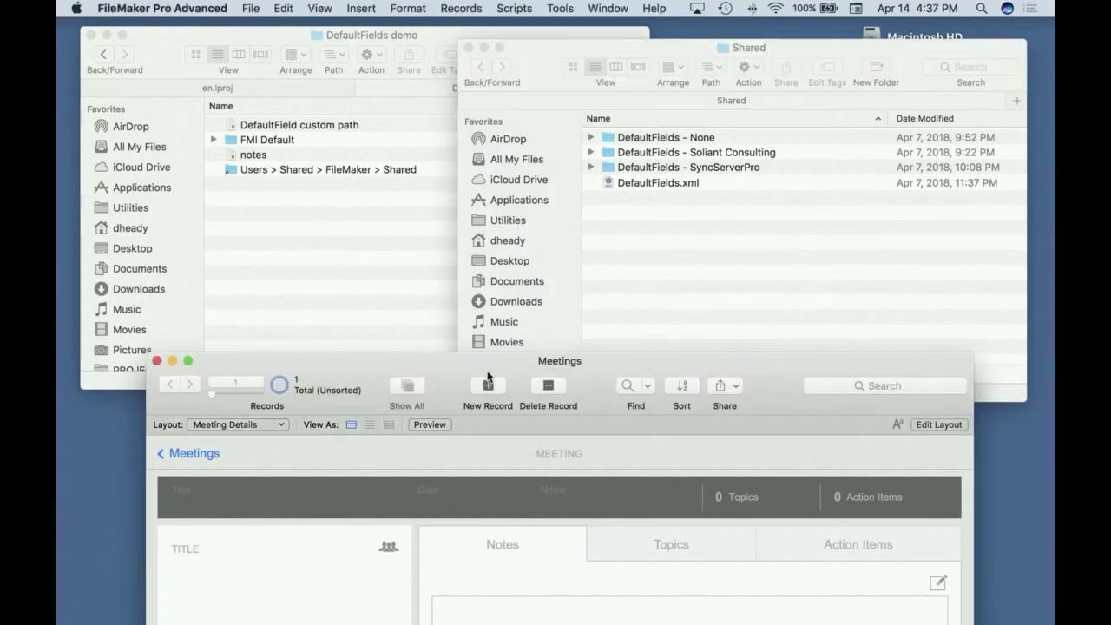
{"action": "left_click_drag", "start_coordinate": [590, 356], "coordinate": [495, 26]}
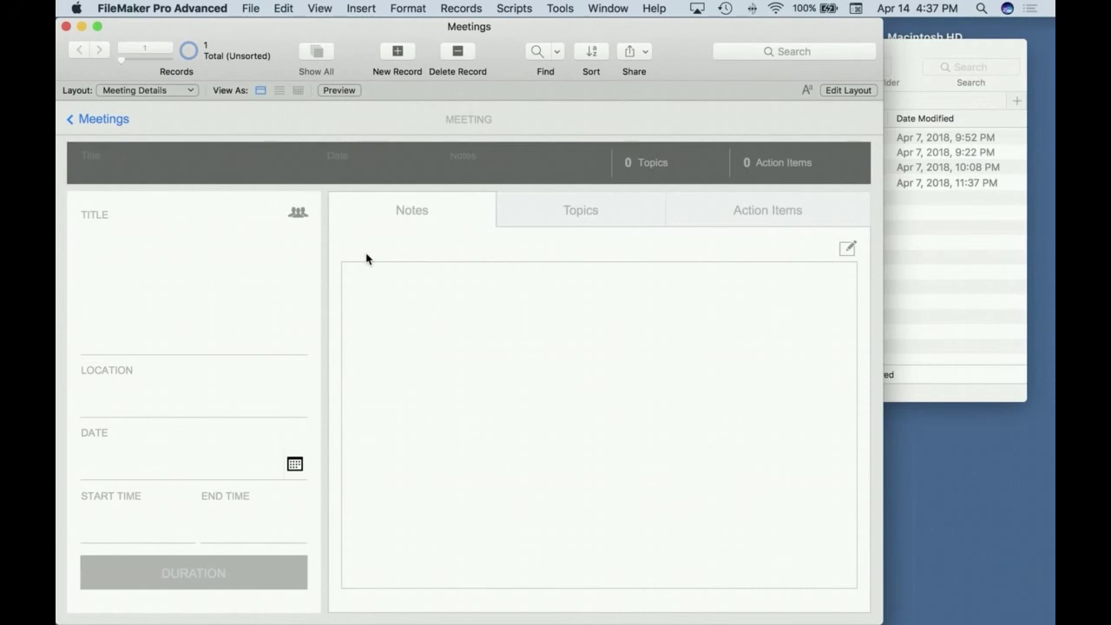
{"action": "key", "text": "super+shift+d"}
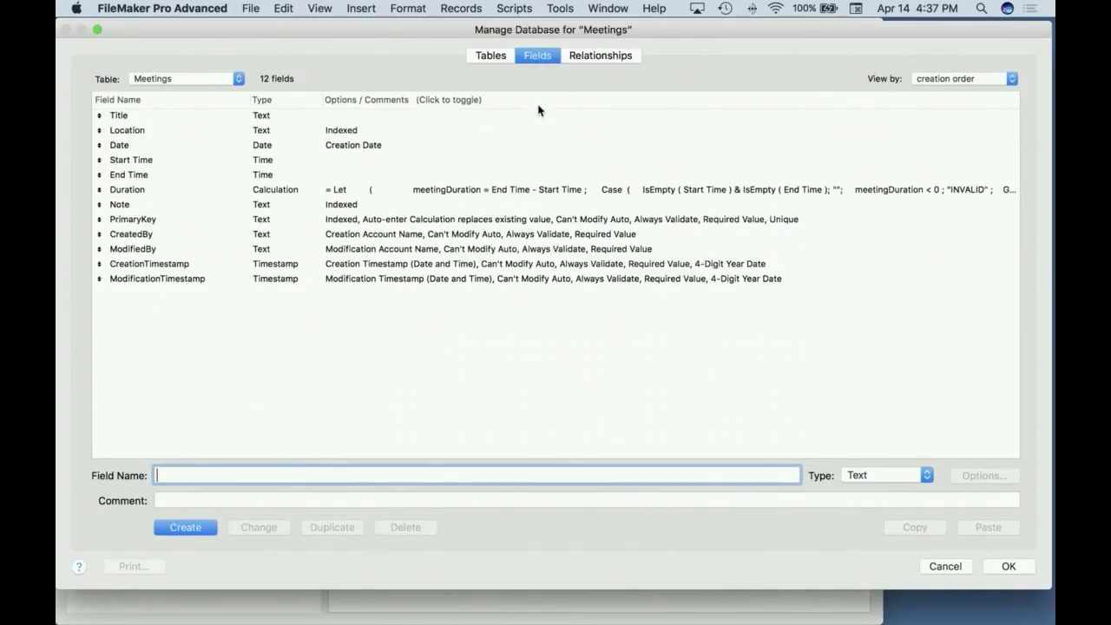
{"action": "left_click", "coordinate": [489, 55]}
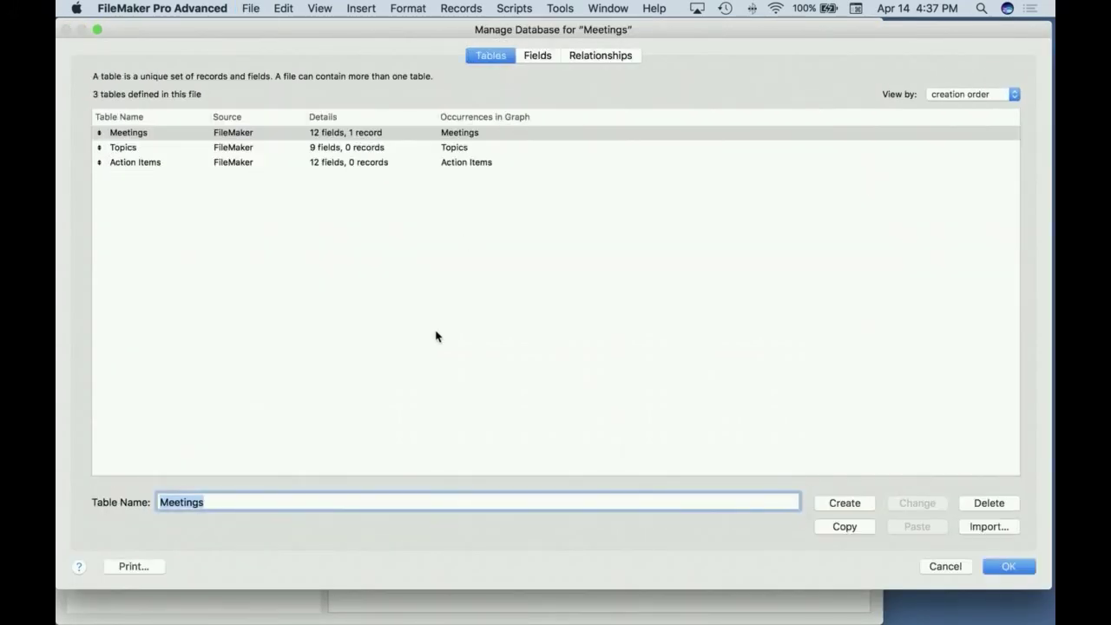
{"action": "type", "text": "Test"}
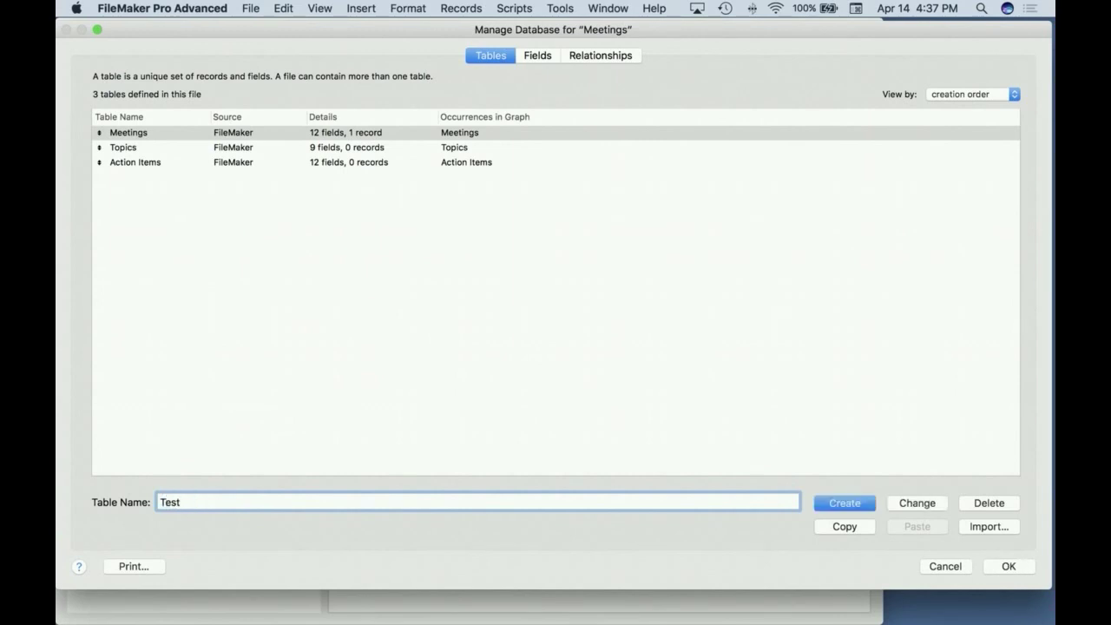
{"action": "left_click", "coordinate": [860, 505]}
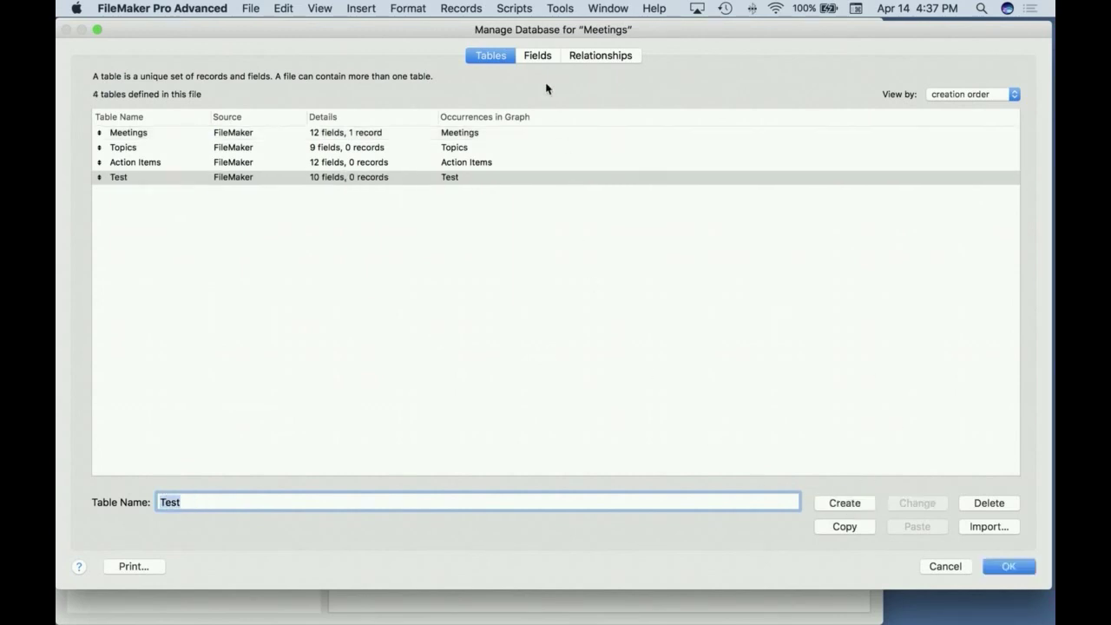
{"action": "left_click", "coordinate": [538, 55]}
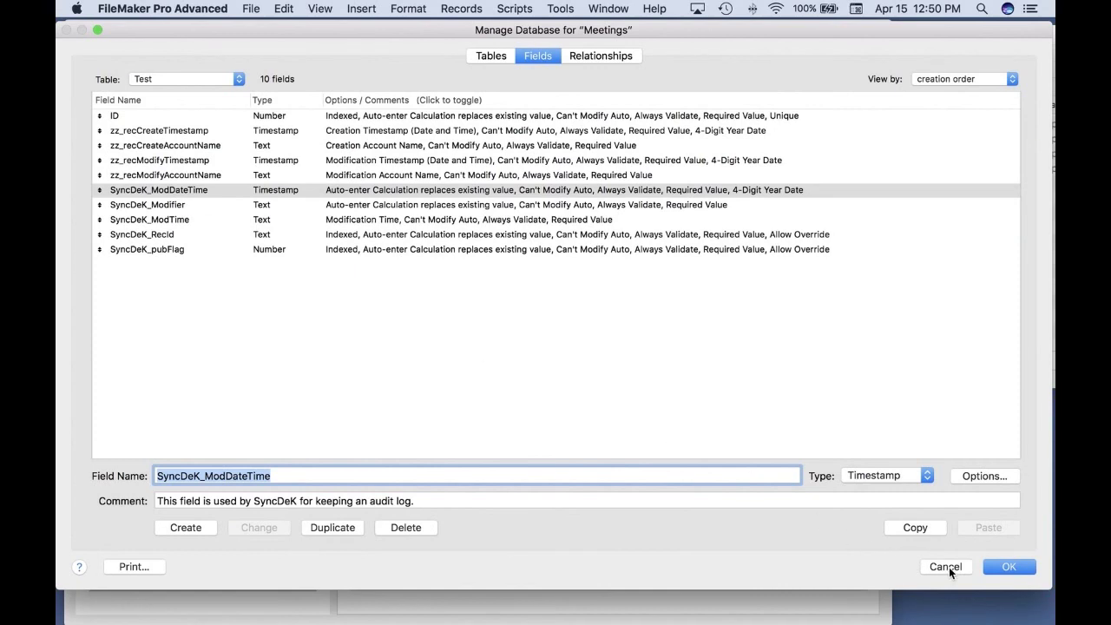
- Cancel Manage Database and discard all changes made to the tables, fields and relationships
{"action": "left_click", "coordinate": [947, 567]}
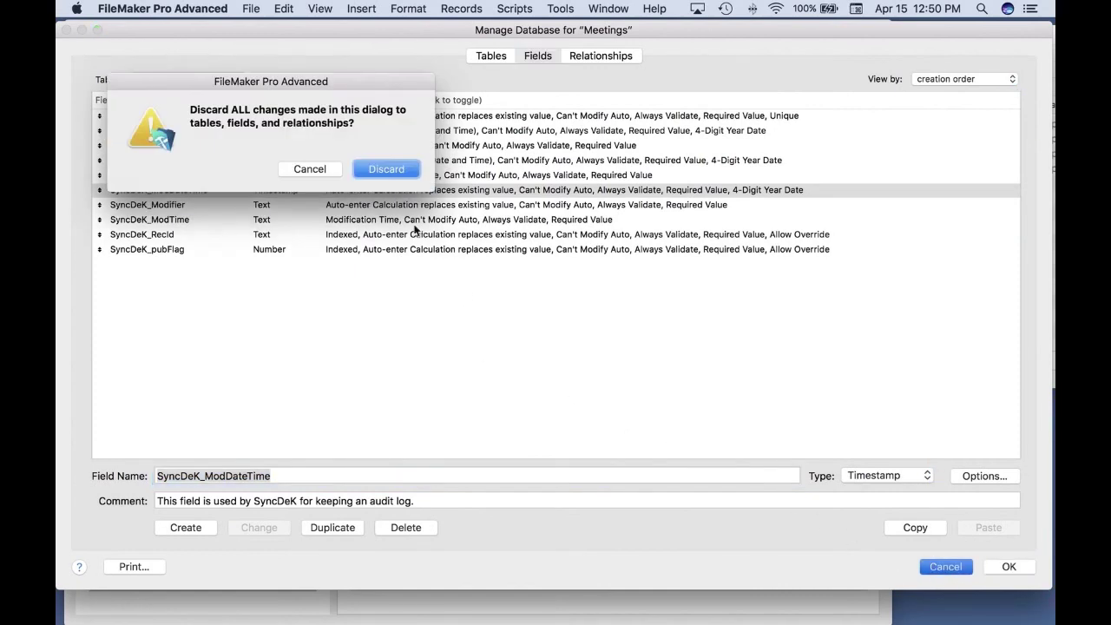
{"action": "left_click", "coordinate": [397, 168]}
{"action": "left_click_drag", "start_coordinate": [288, 41], "coordinate": [568, 211]}
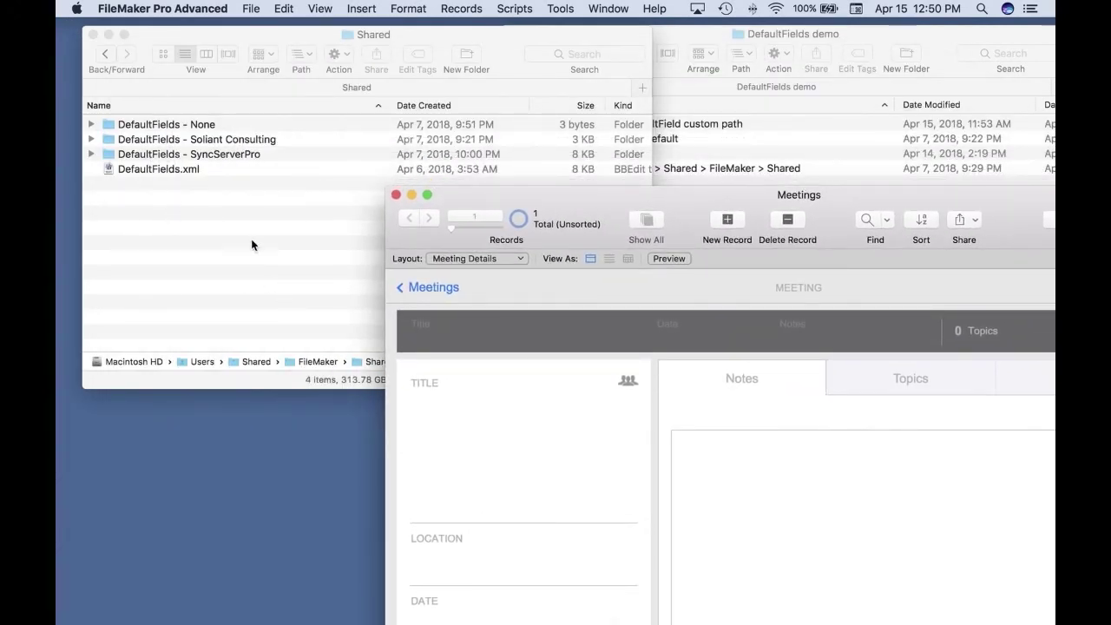
{"action": "left_click_drag", "start_coordinate": [864, 204], "coordinate": [553, 56]}
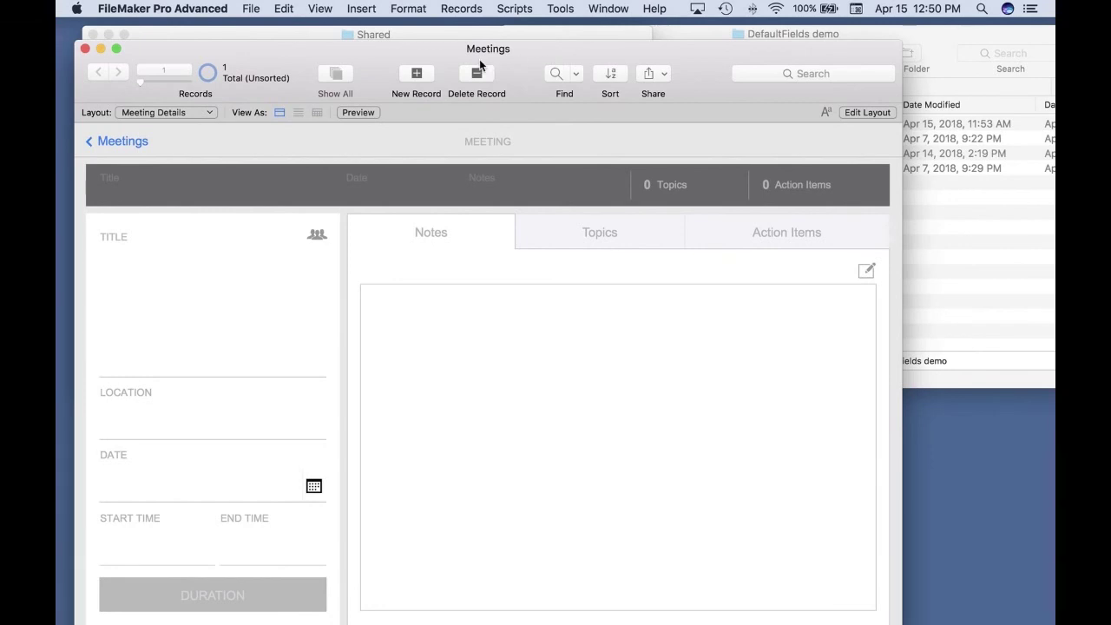
{"action": "left_click_drag", "start_coordinate": [286, 45], "coordinate": [288, 84]}
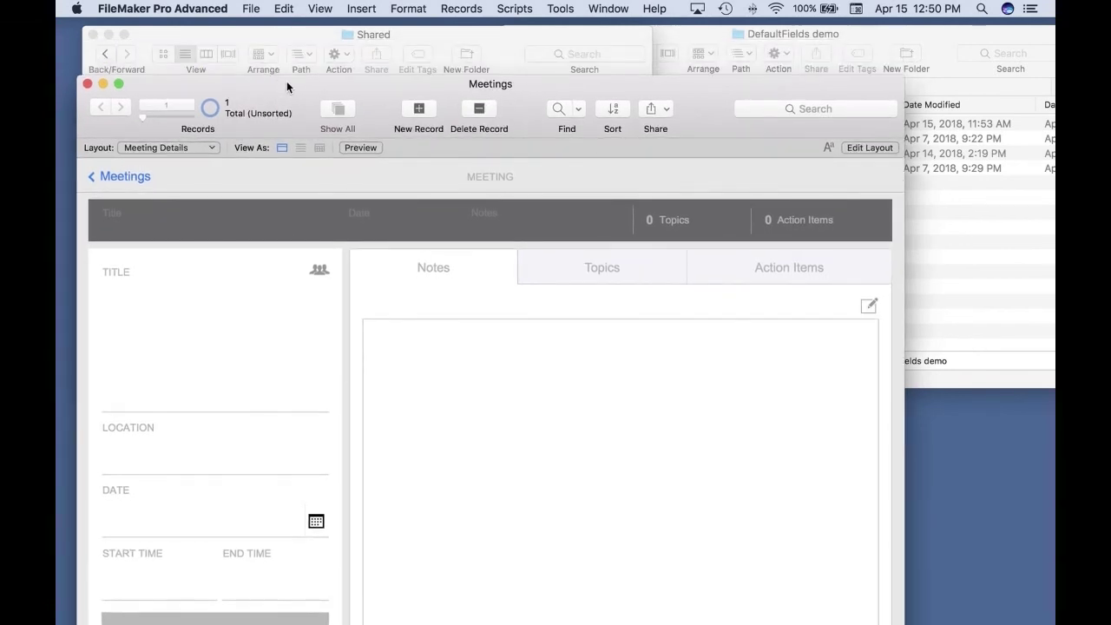